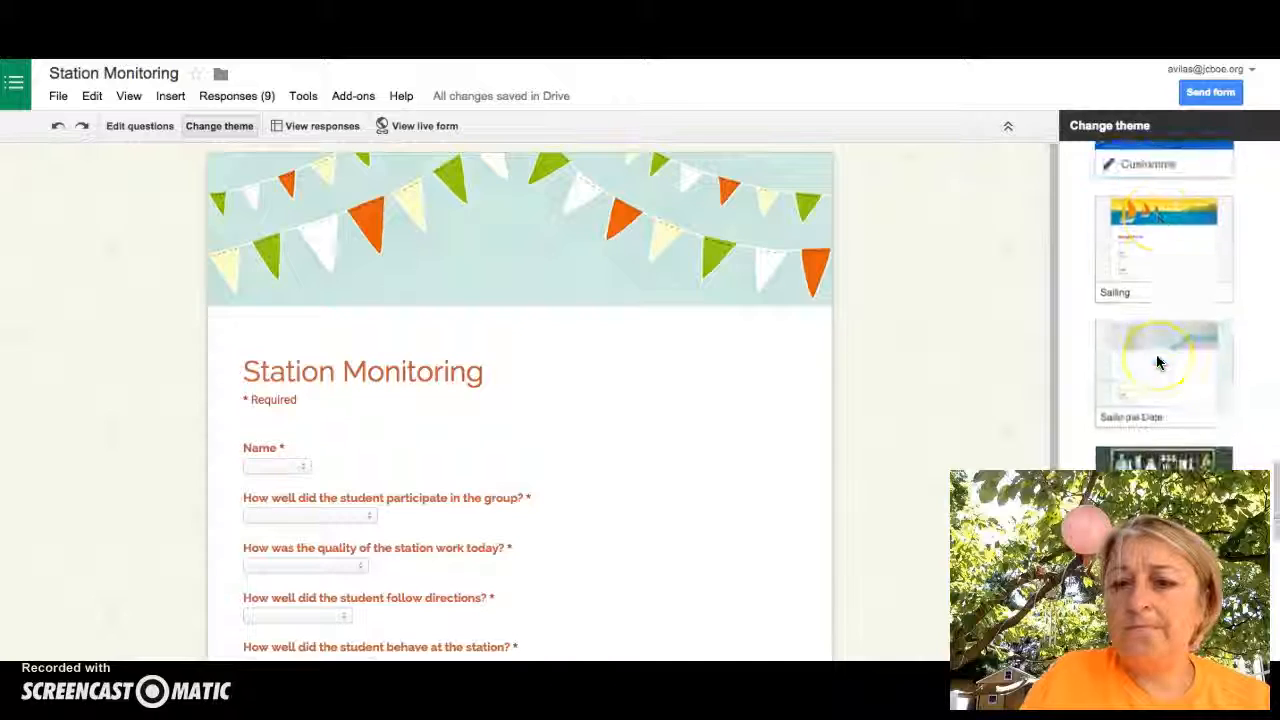
Apply the Science Lab theme to Station Monitoring and open its responses spreadsheet
{"action": "left_click", "coordinate": [1157, 358]}
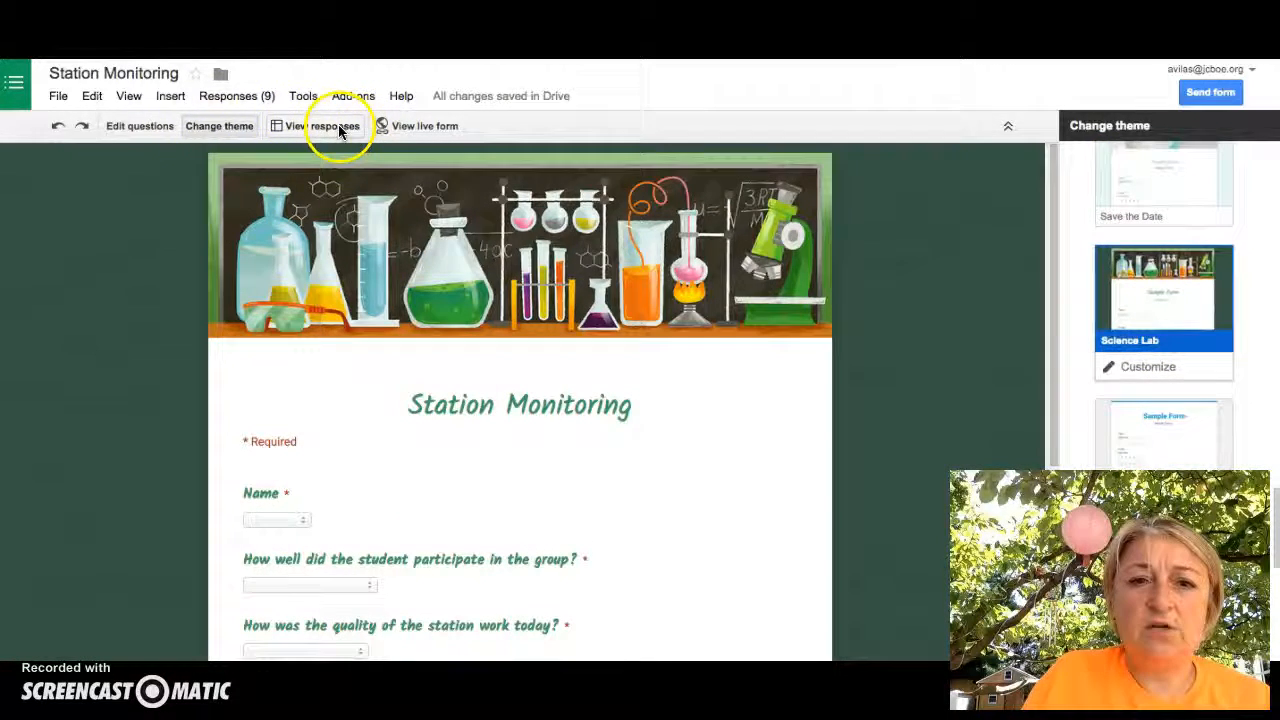
{"action": "left_click", "coordinate": [432, 128]}
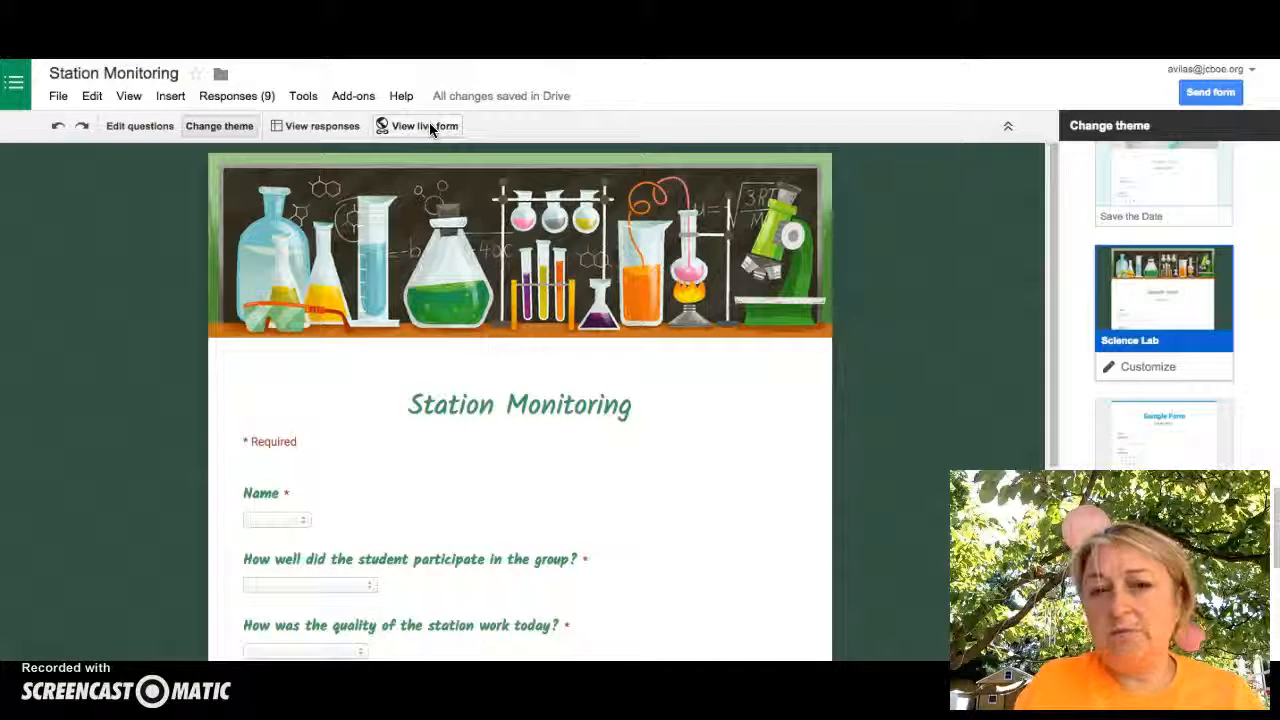
{"action": "left_click", "coordinate": [306, 127]}
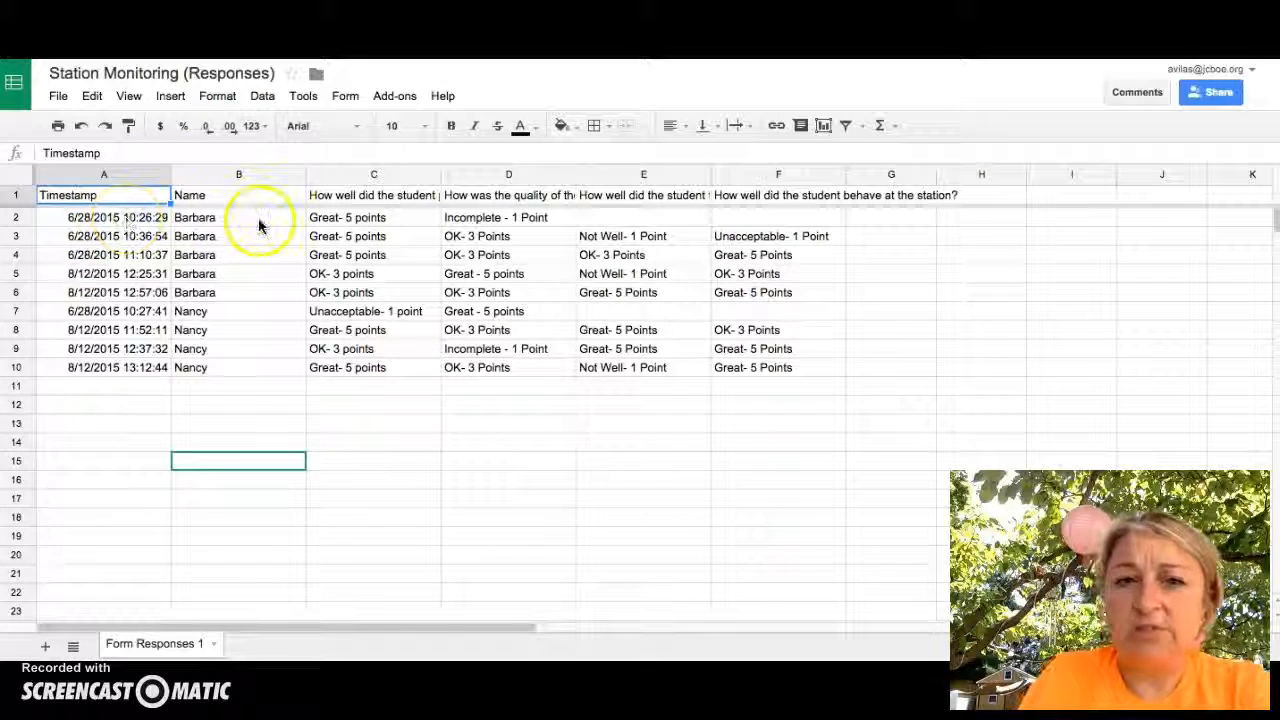
Sort the responses sheet A→Z by the student names in column B, then return to the form
{"action": "left_click_drag", "start_coordinate": [206, 218], "coordinate": [249, 364]}
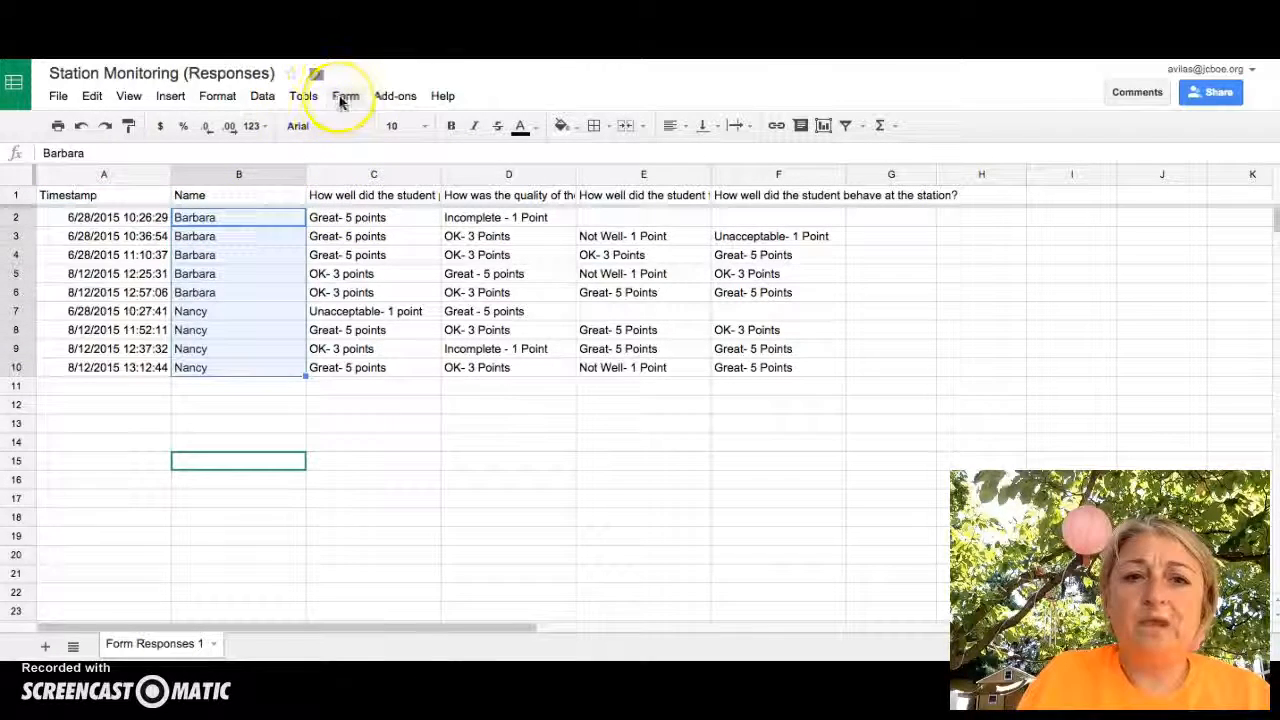
{"action": "left_click", "coordinate": [262, 96]}
{"action": "mouse_move", "coordinate": [303, 96]}
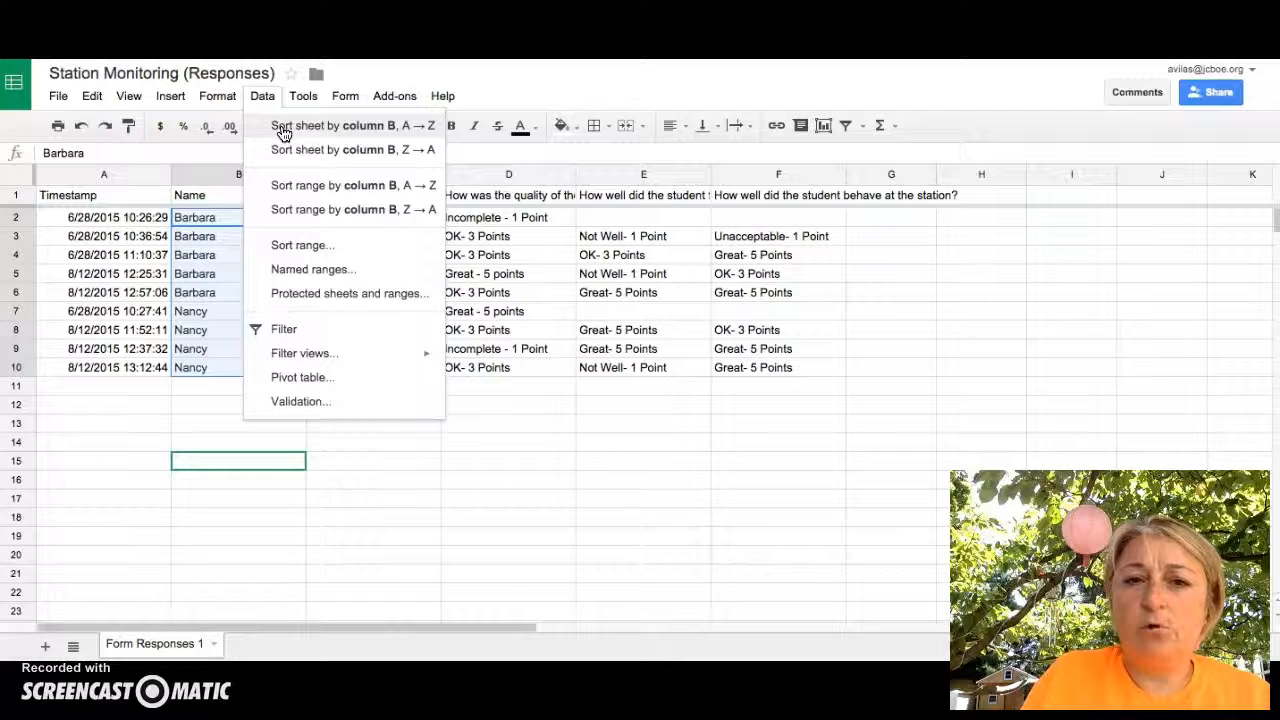
{"action": "left_click", "coordinate": [284, 127]}
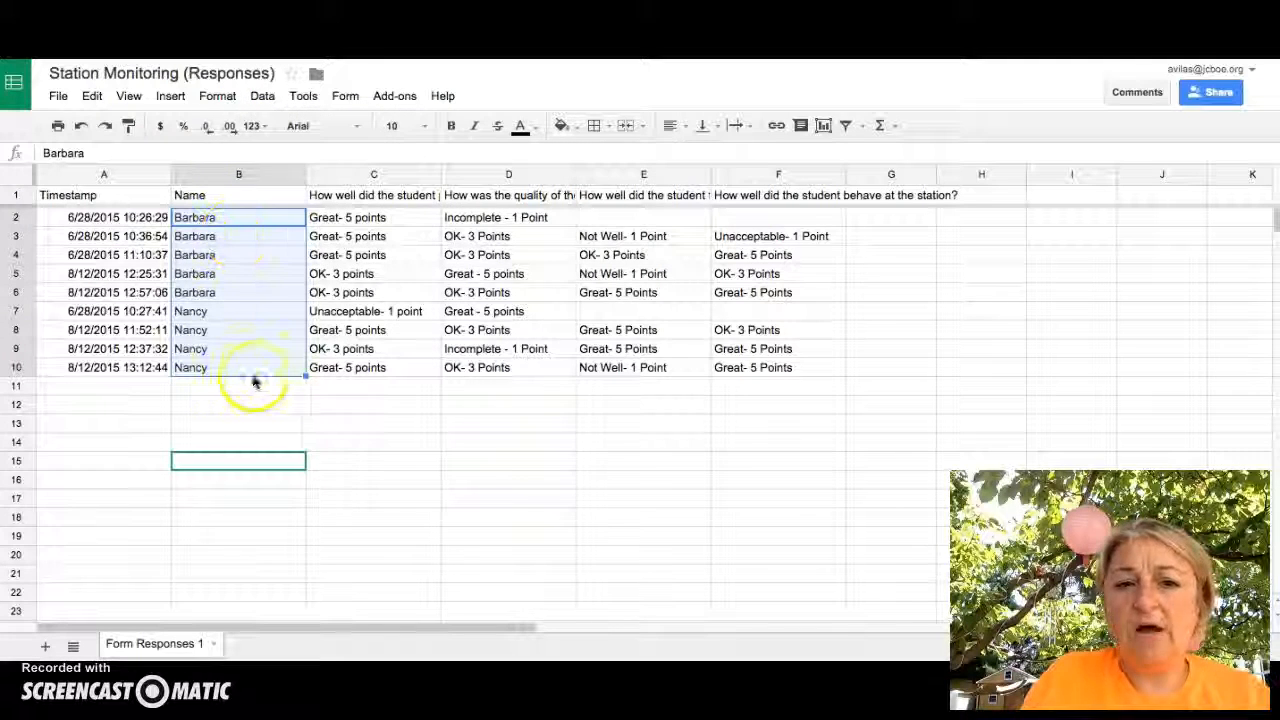
{"action": "left_click", "coordinate": [402, 527]}
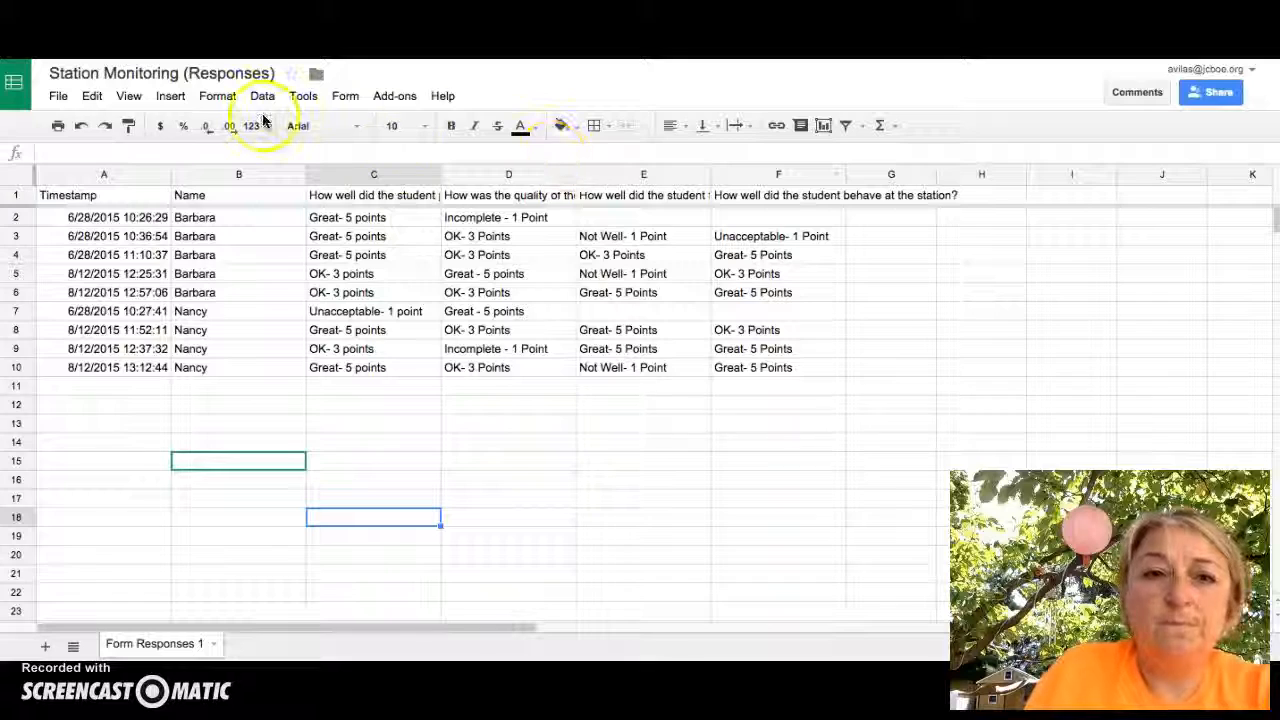
{"action": "key", "text": "ctrl+Tab"}
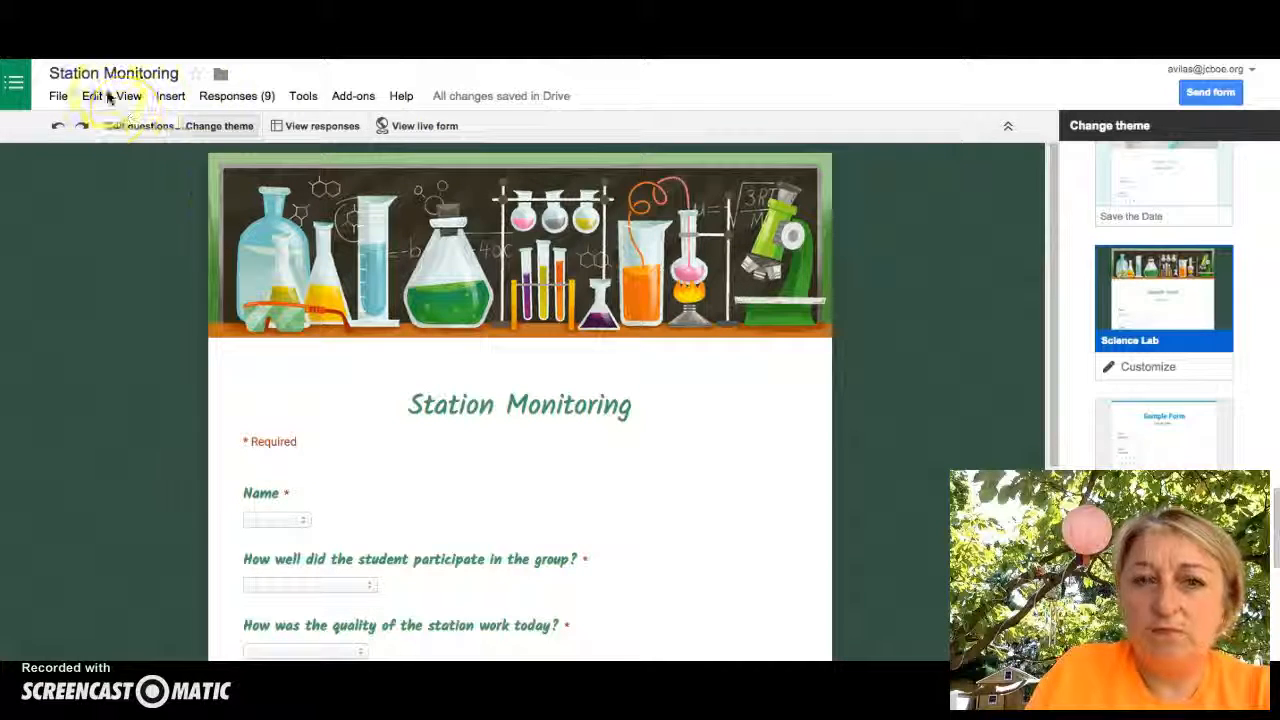
View the Station Monitoring questions, then go back to the Science Lab themed preview
{"action": "left_click", "coordinate": [128, 126]}
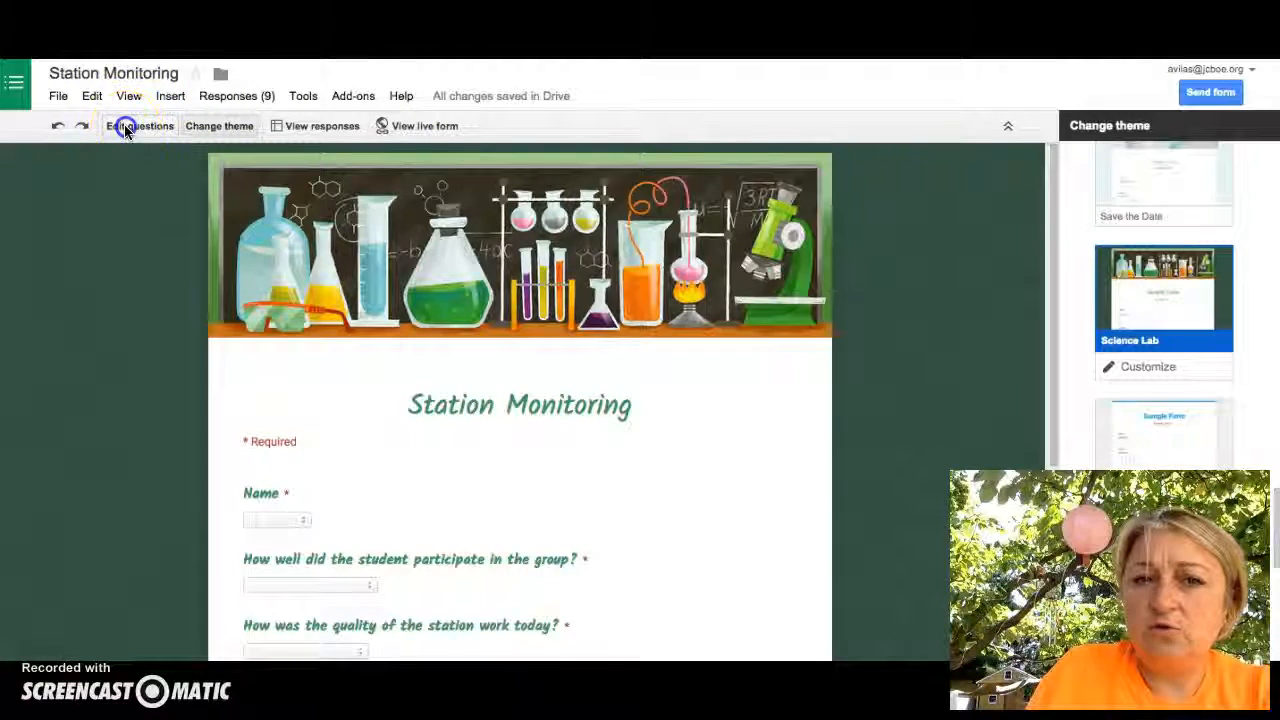
{"action": "left_click", "coordinate": [216, 128]}
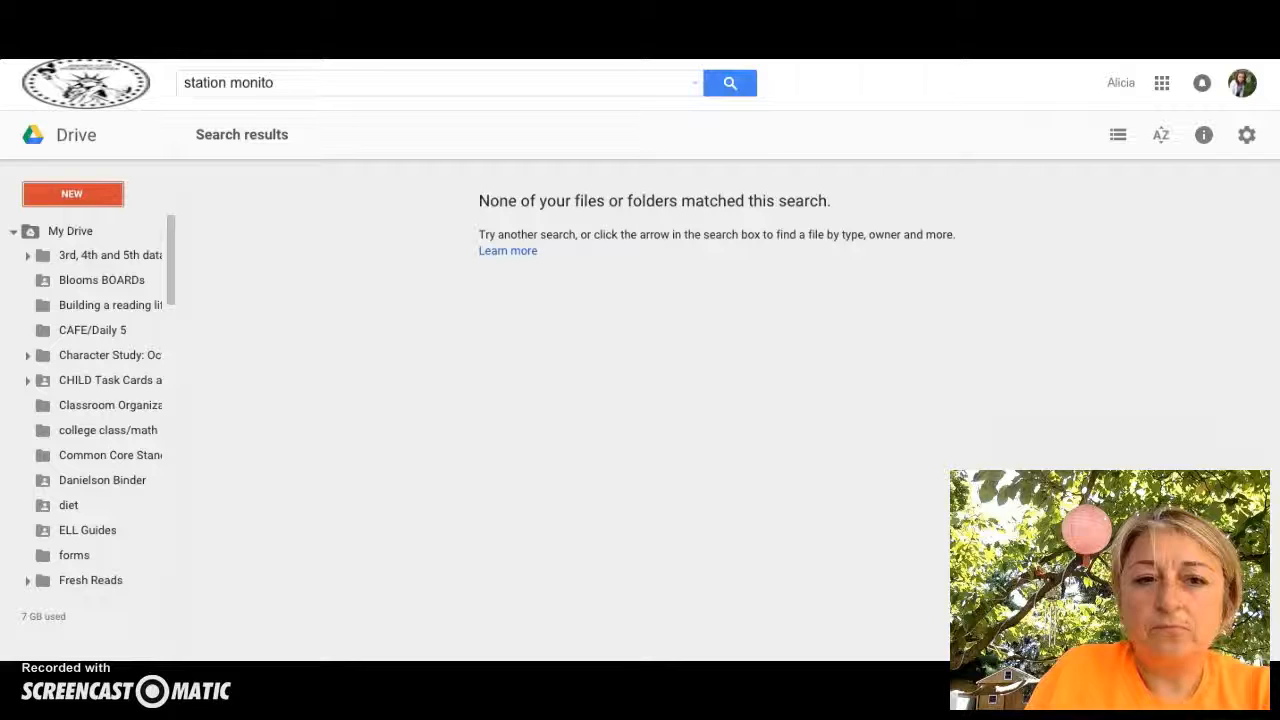
Create a new blank Google Form from Drive's NEW > More menu
{"action": "left_click", "coordinate": [75, 201]}
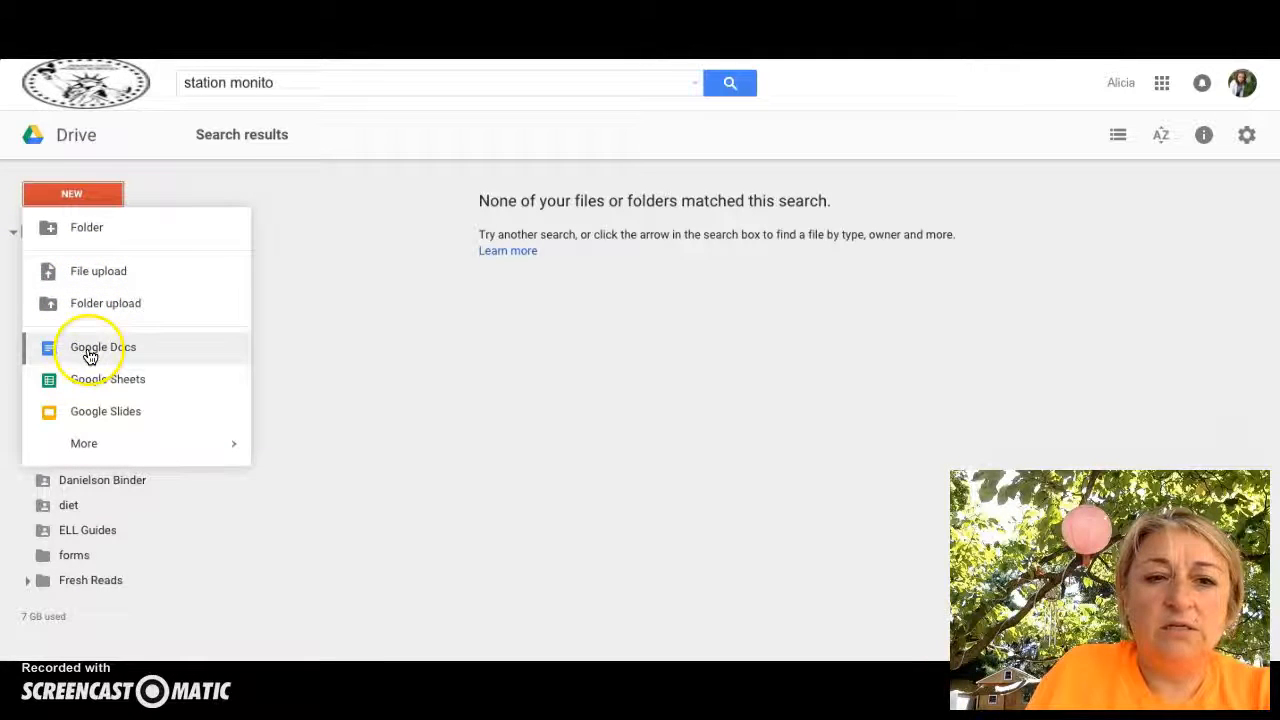
{"action": "mouse_move", "coordinate": [88, 447]}
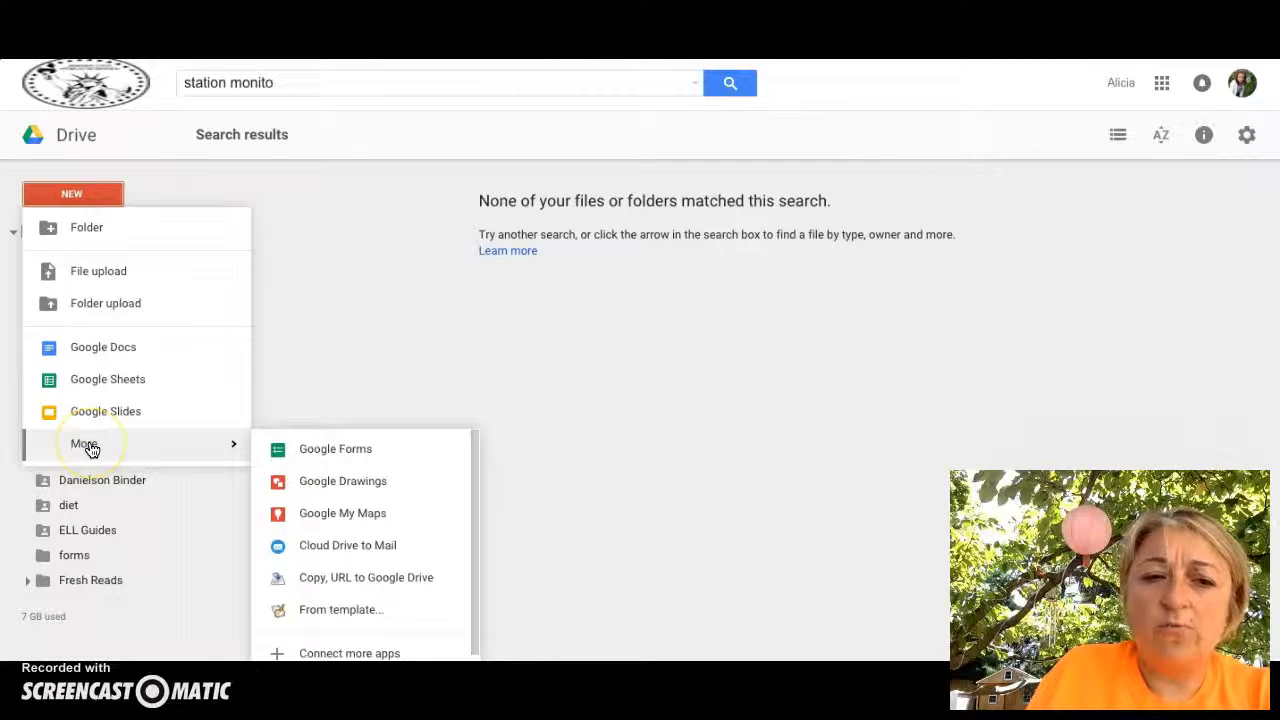
{"action": "left_click", "coordinate": [300, 448]}
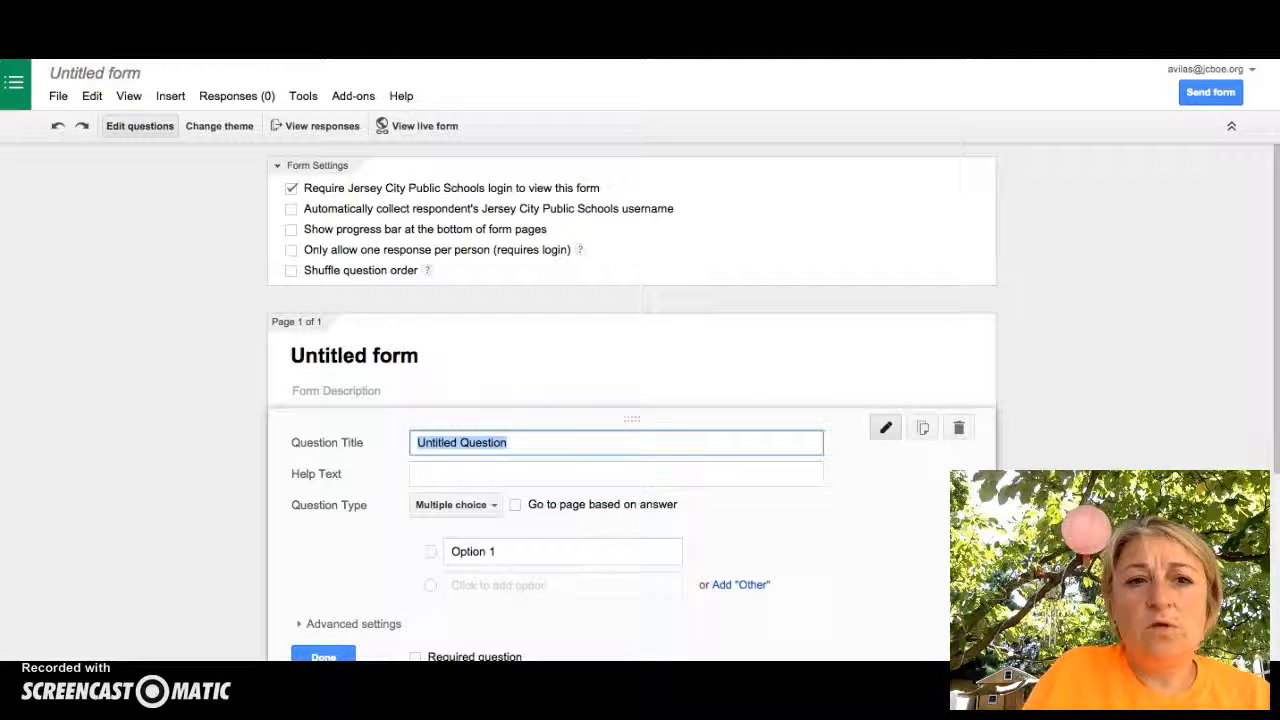
Retitle the Untitled form 'Cell Activity' in the Rename form dialog
{"action": "left_click", "coordinate": [100, 76]}
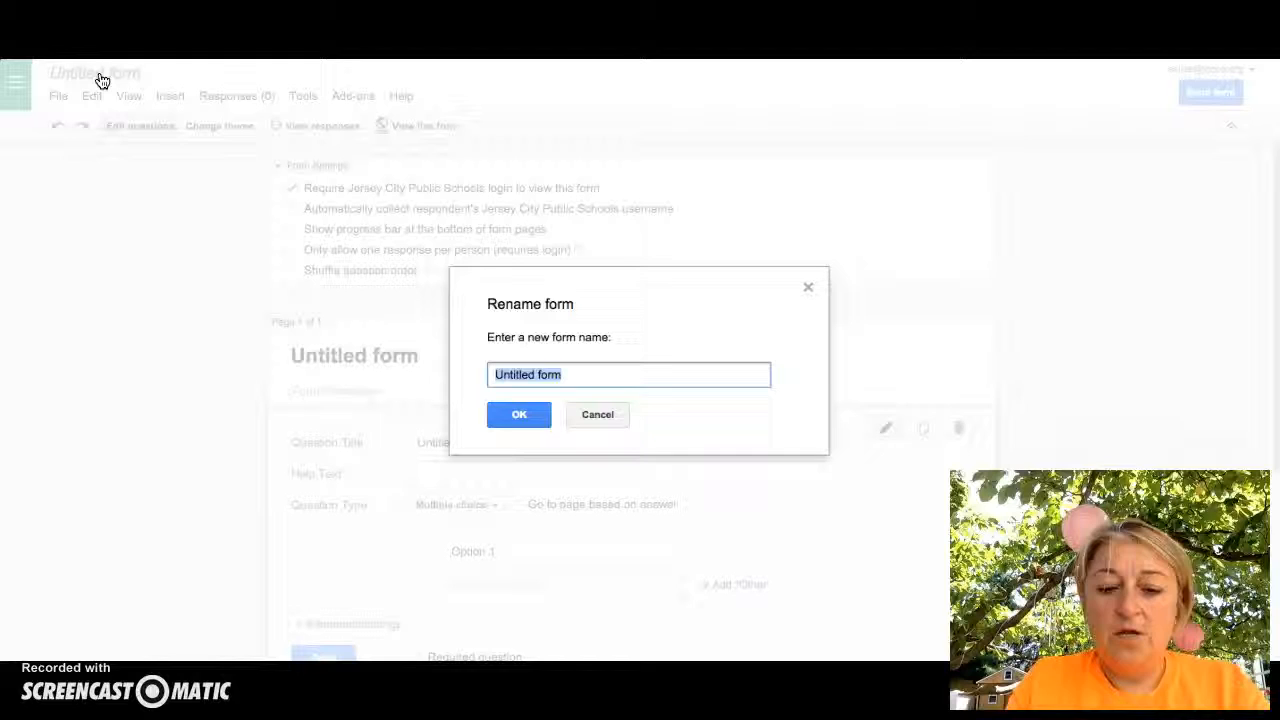
{"action": "type", "text": "Cell"}
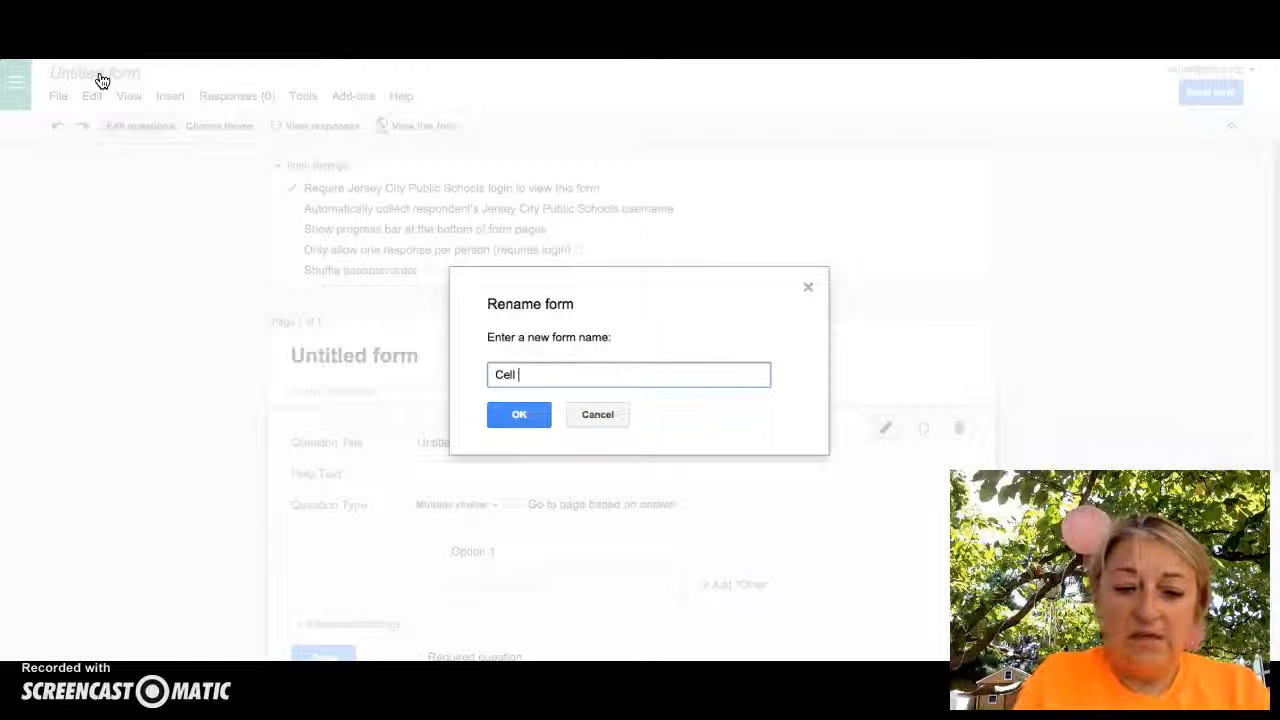
{"action": "type", "text": " Activv"}
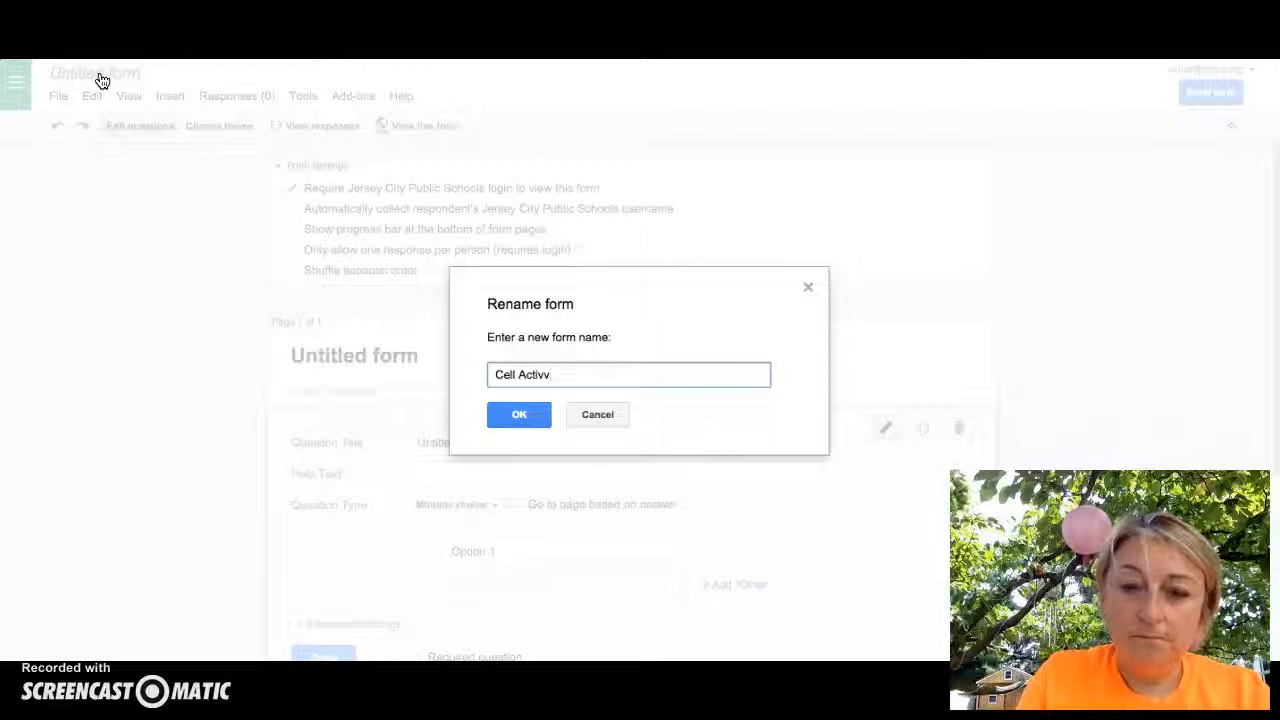
{"action": "key", "text": "BackSpace"}
{"action": "type", "text": "ity"}
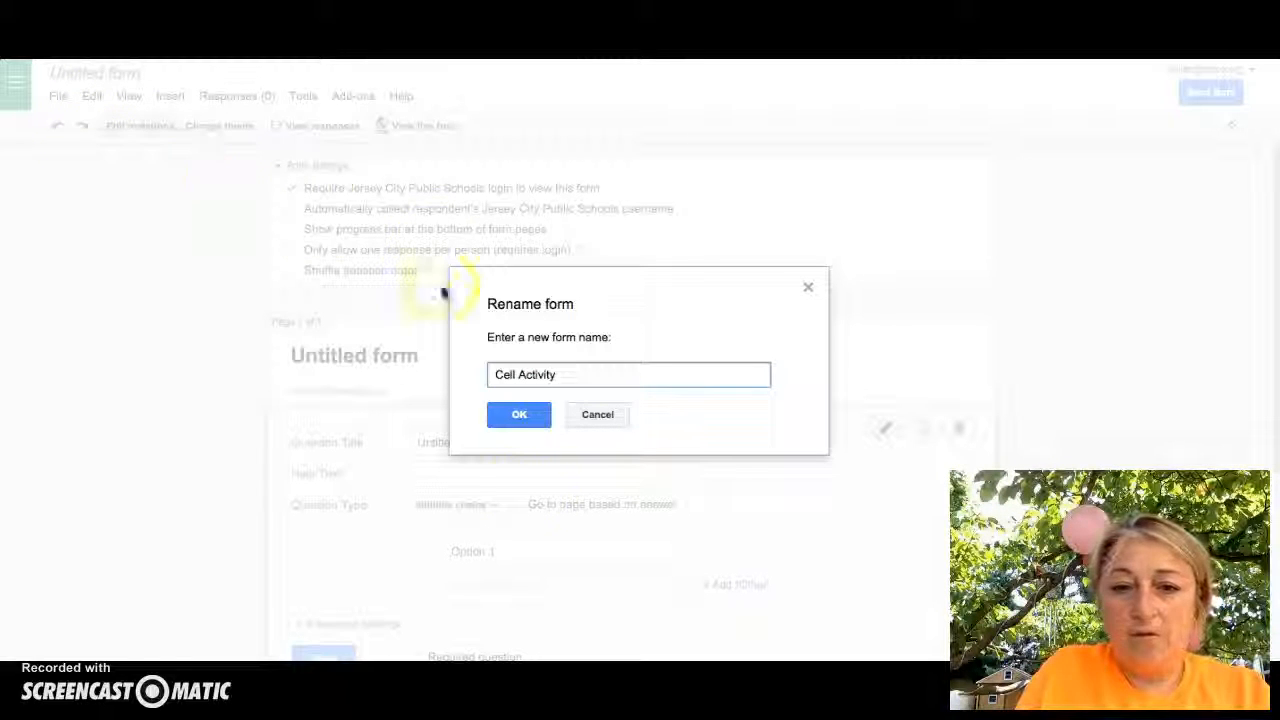
{"action": "left_click", "coordinate": [516, 414]}
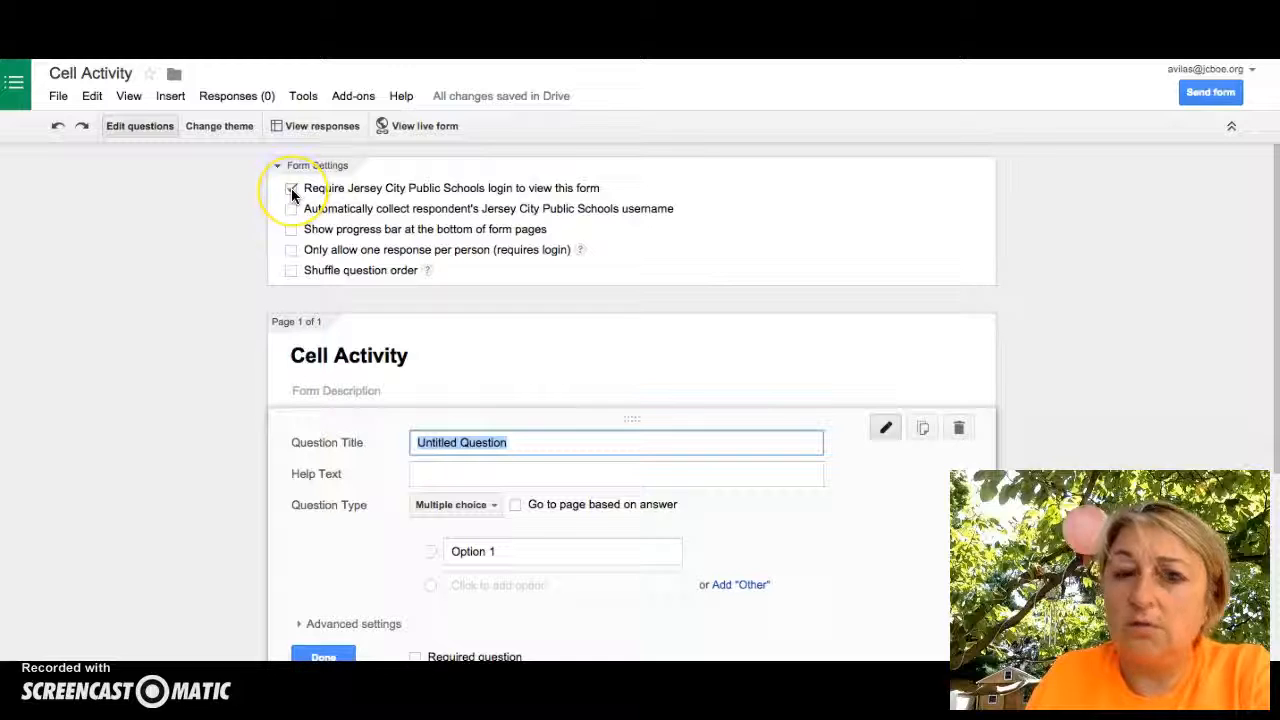
Turn off the required school login in Form Settings and confirm the change
{"action": "left_click", "coordinate": [291, 191]}
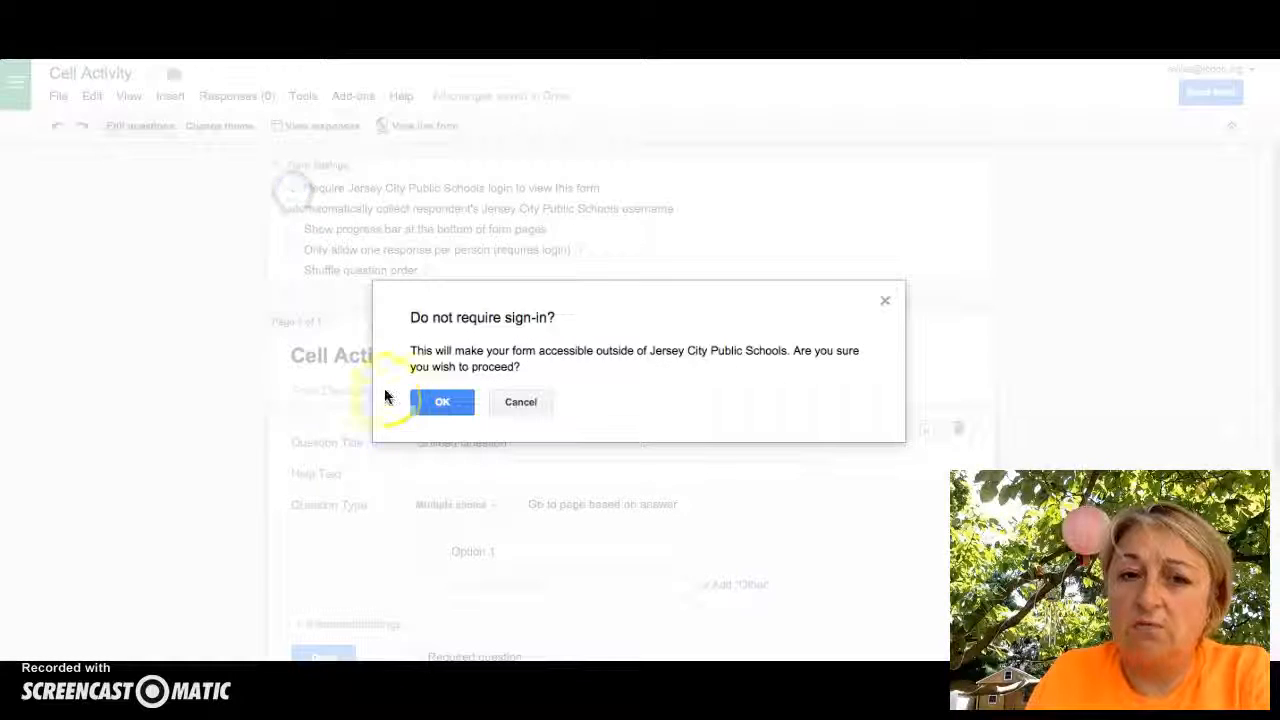
{"action": "left_click", "coordinate": [454, 408]}
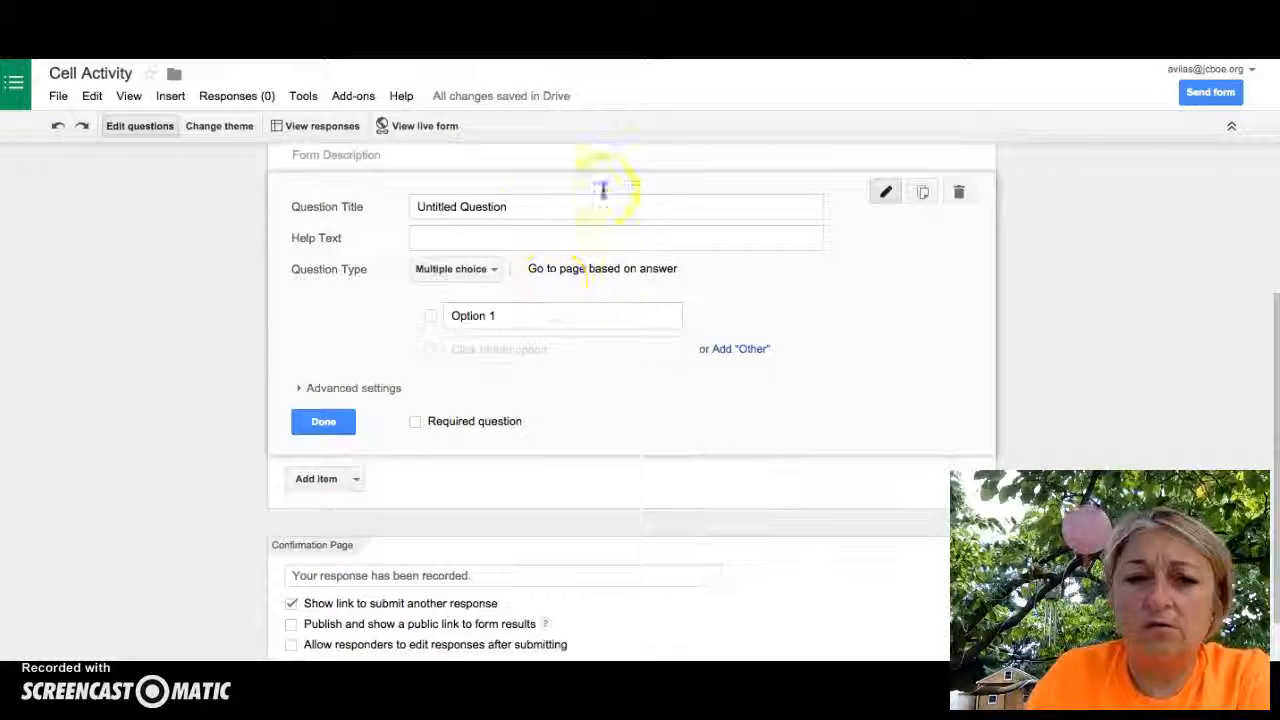
Make the first question 'What is your name?' as a required Text question
{"action": "left_click_drag", "start_coordinate": [531, 207], "coordinate": [286, 206]}
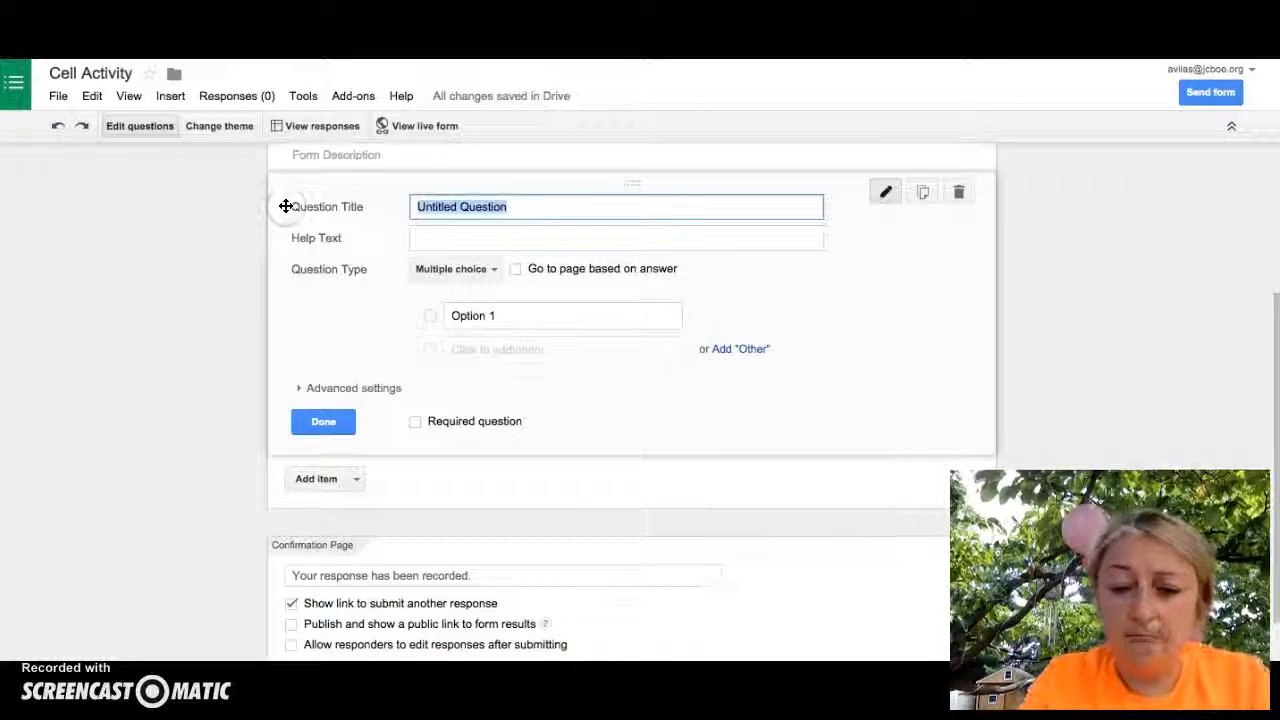
{"action": "type", "text": "What"}
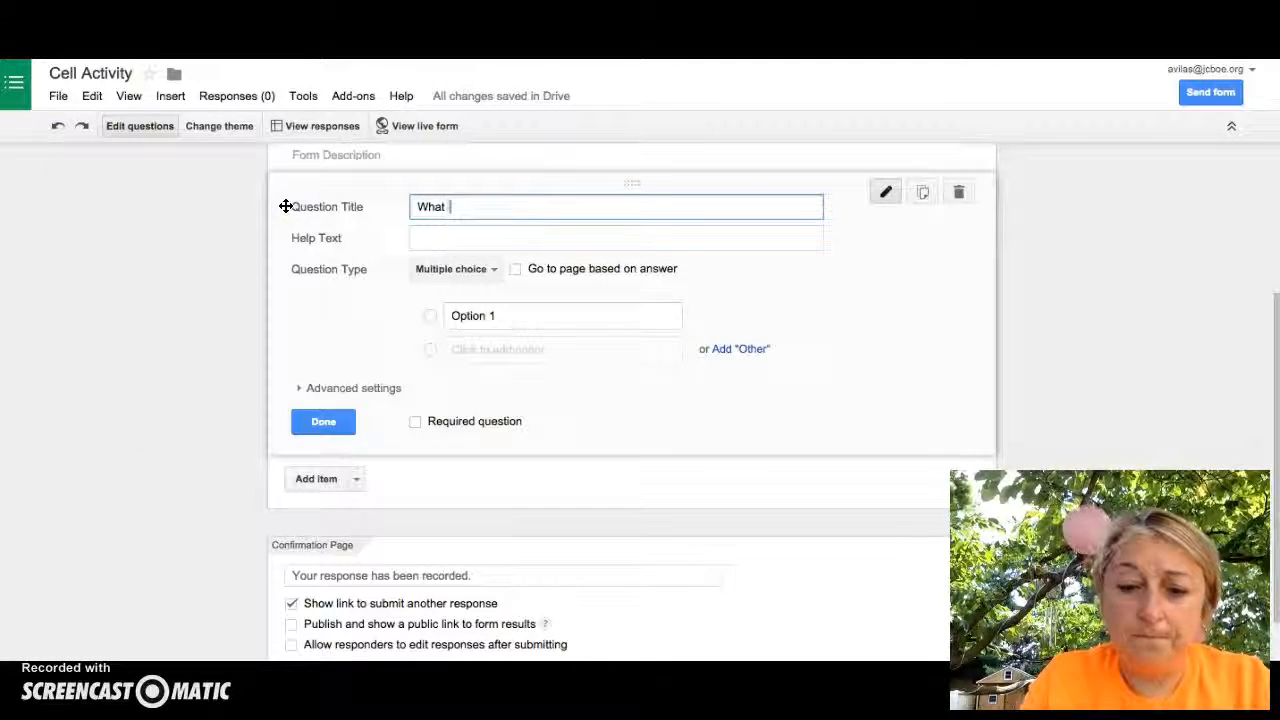
{"action": "type", "text": " is your na"}
{"action": "key", "text": "BackSpace"}
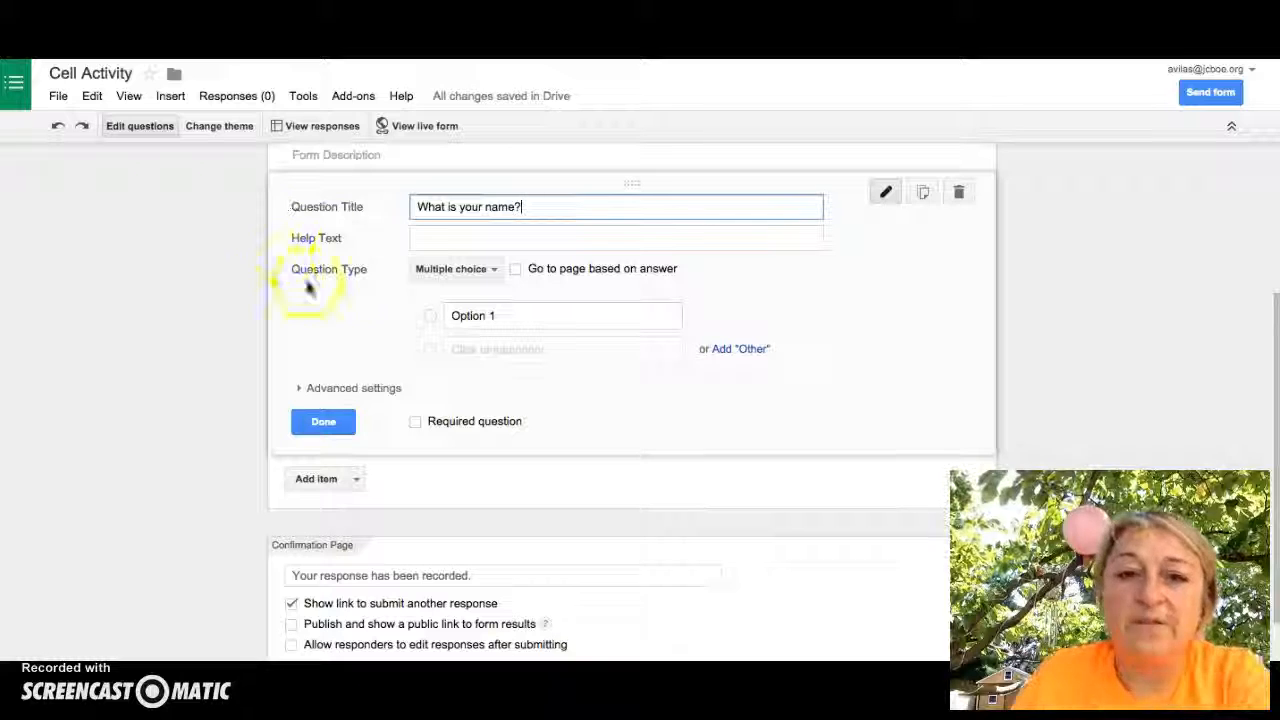
{"action": "left_click", "coordinate": [492, 268]}
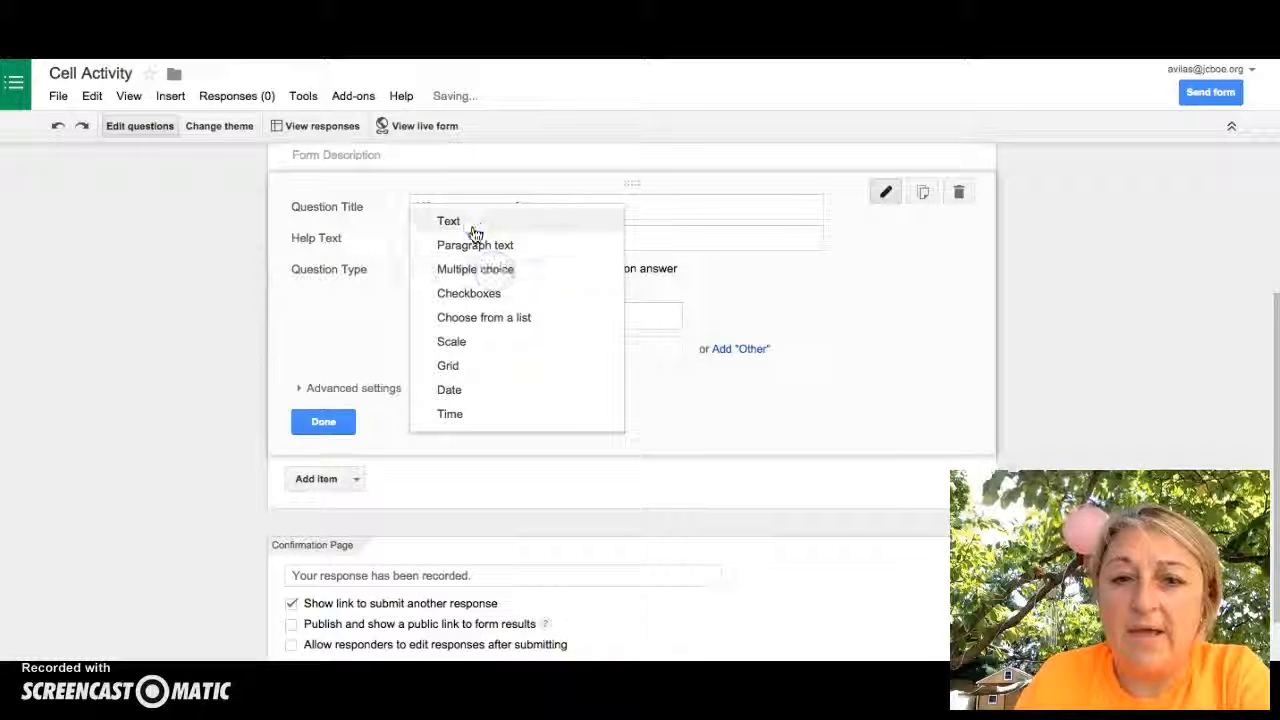
{"action": "left_click", "coordinate": [475, 232]}
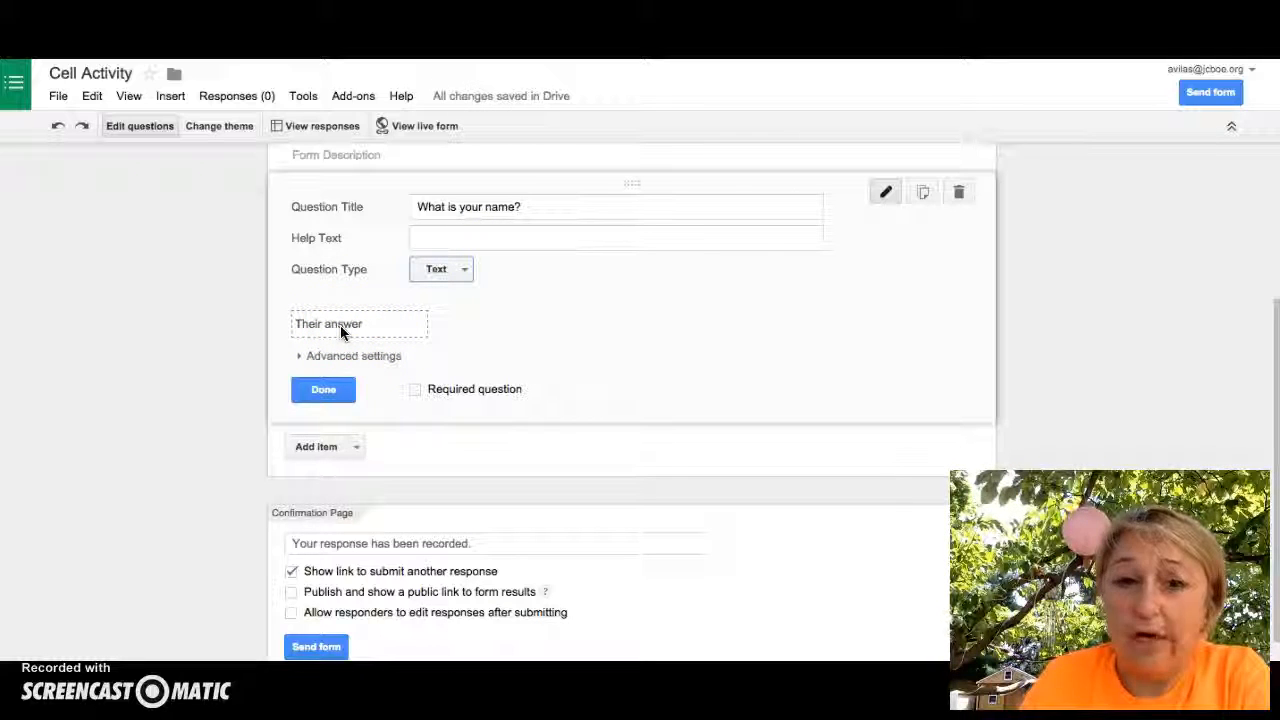
{"action": "left_click", "coordinate": [416, 389]}
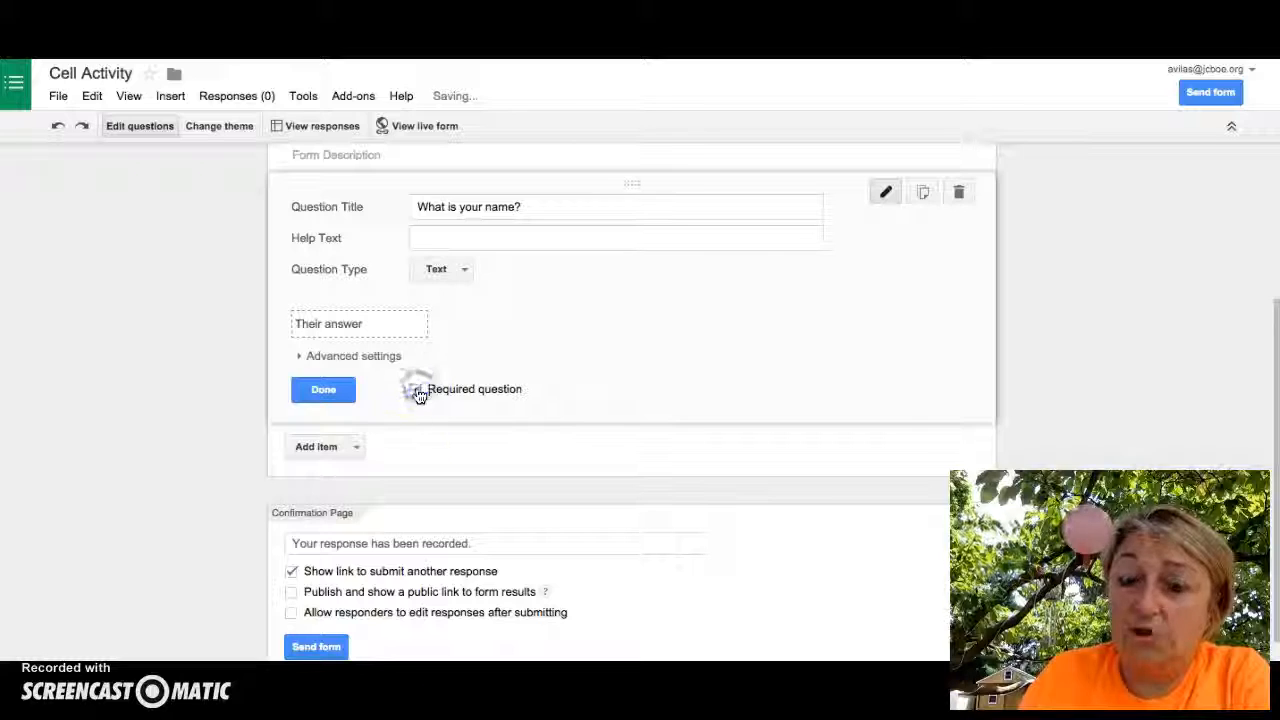
{"action": "left_click", "coordinate": [322, 390]}
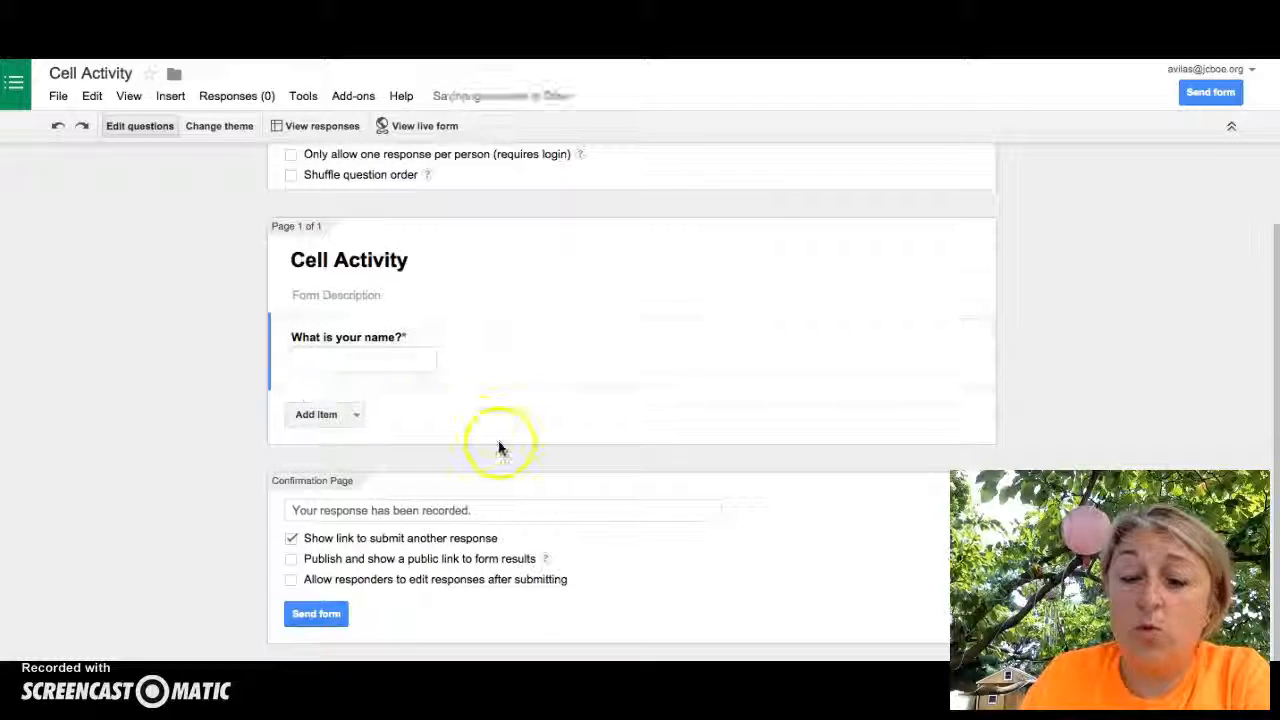
{"action": "left_click", "coordinate": [448, 480]}
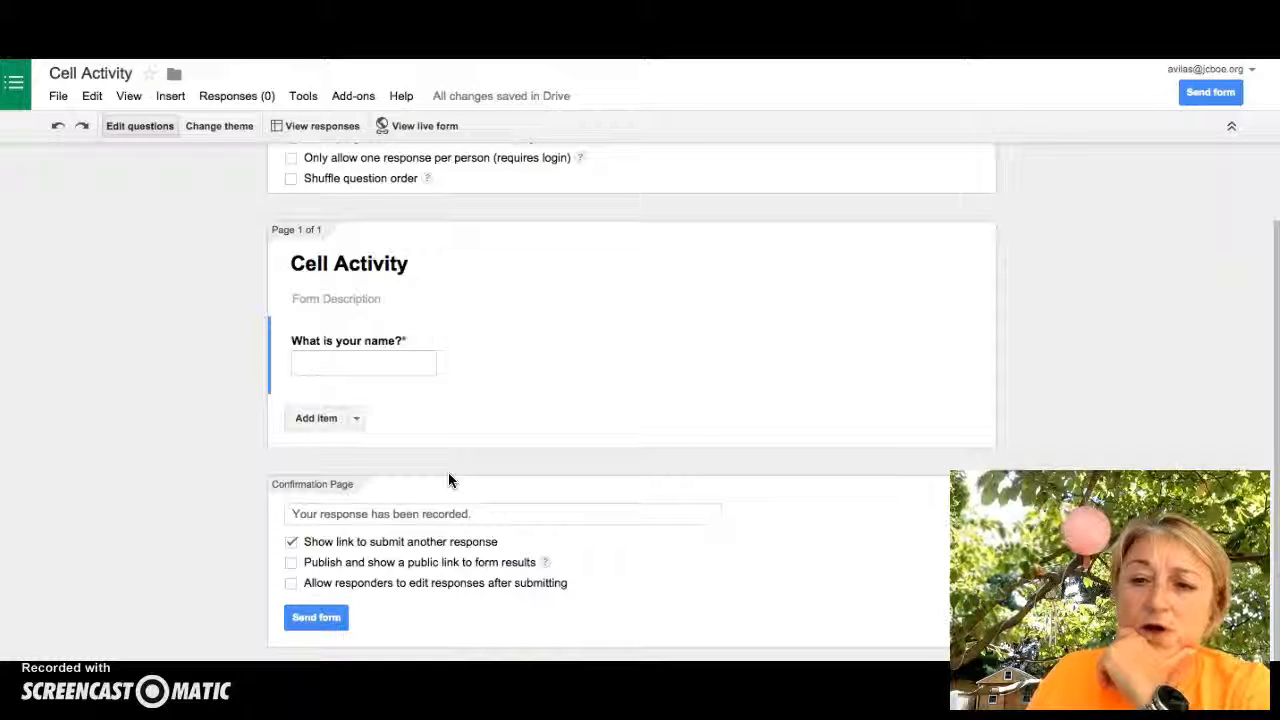
Add a Video item to the form, opening the Insert Video search
{"action": "left_click", "coordinate": [357, 420]}
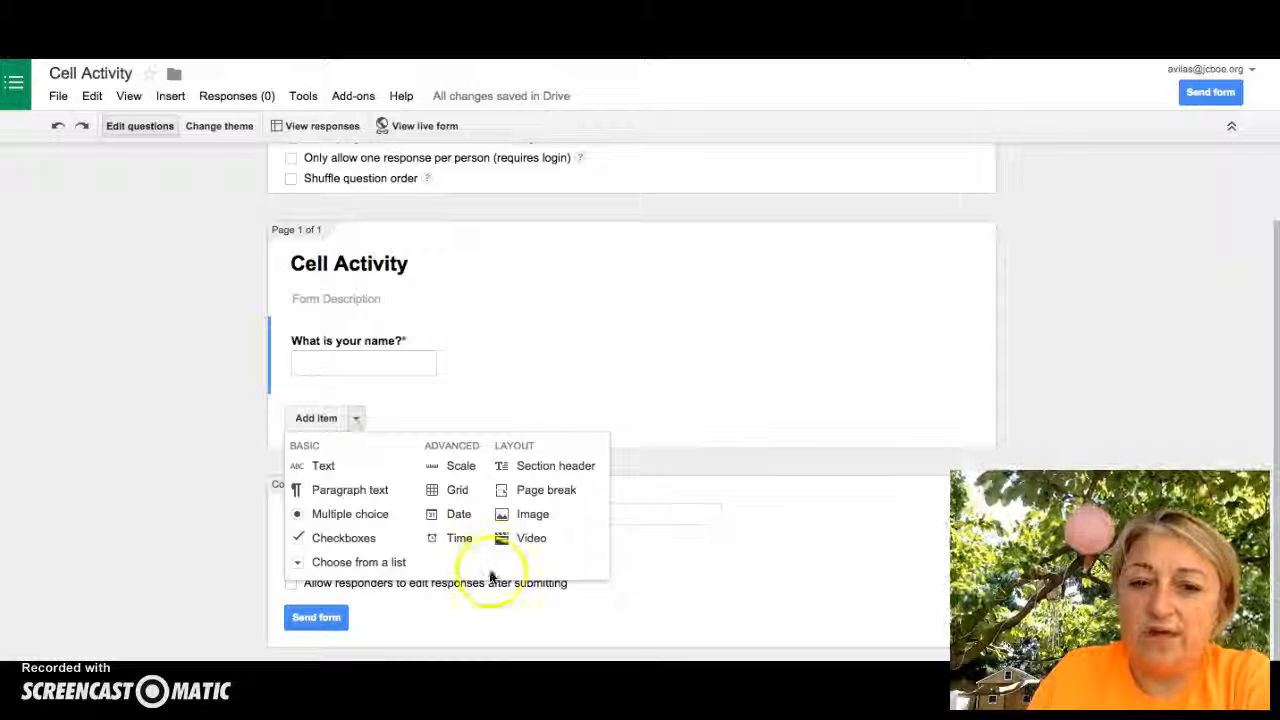
{"action": "left_click", "coordinate": [530, 540]}
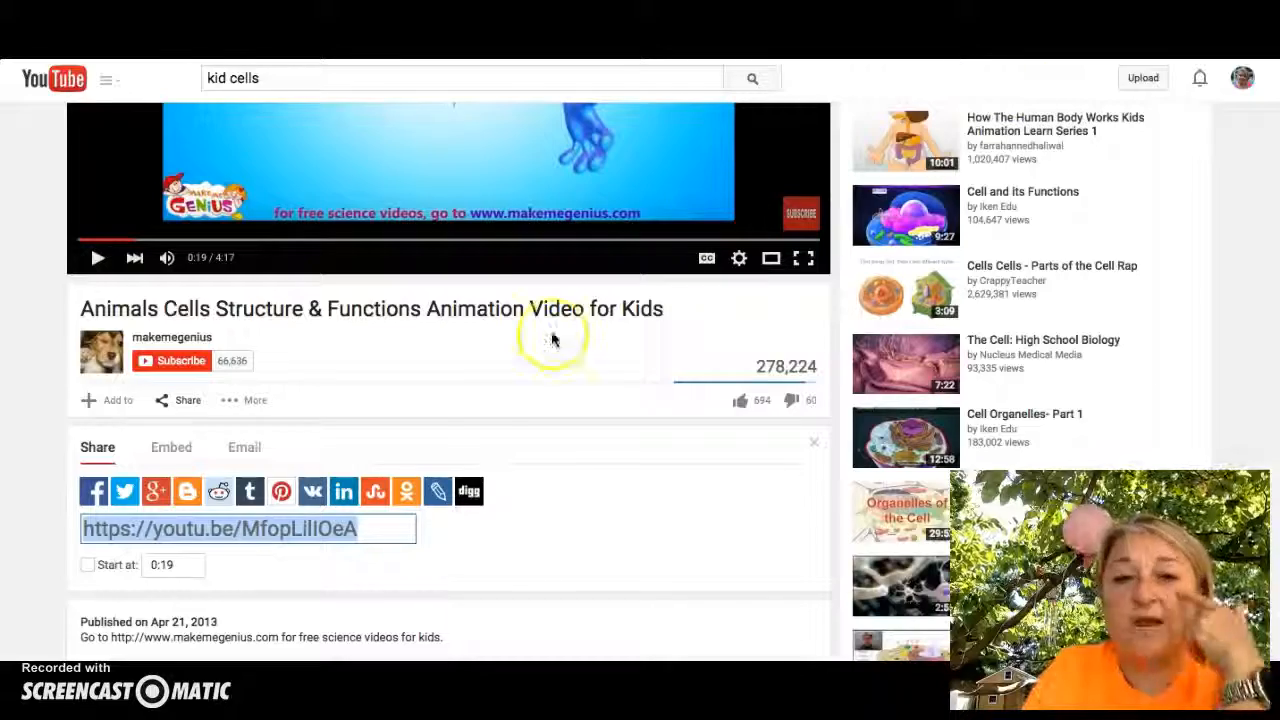
{"action": "scroll", "coordinate": [486, 314], "scroll_direction": "up", "scroll_amount": 2}
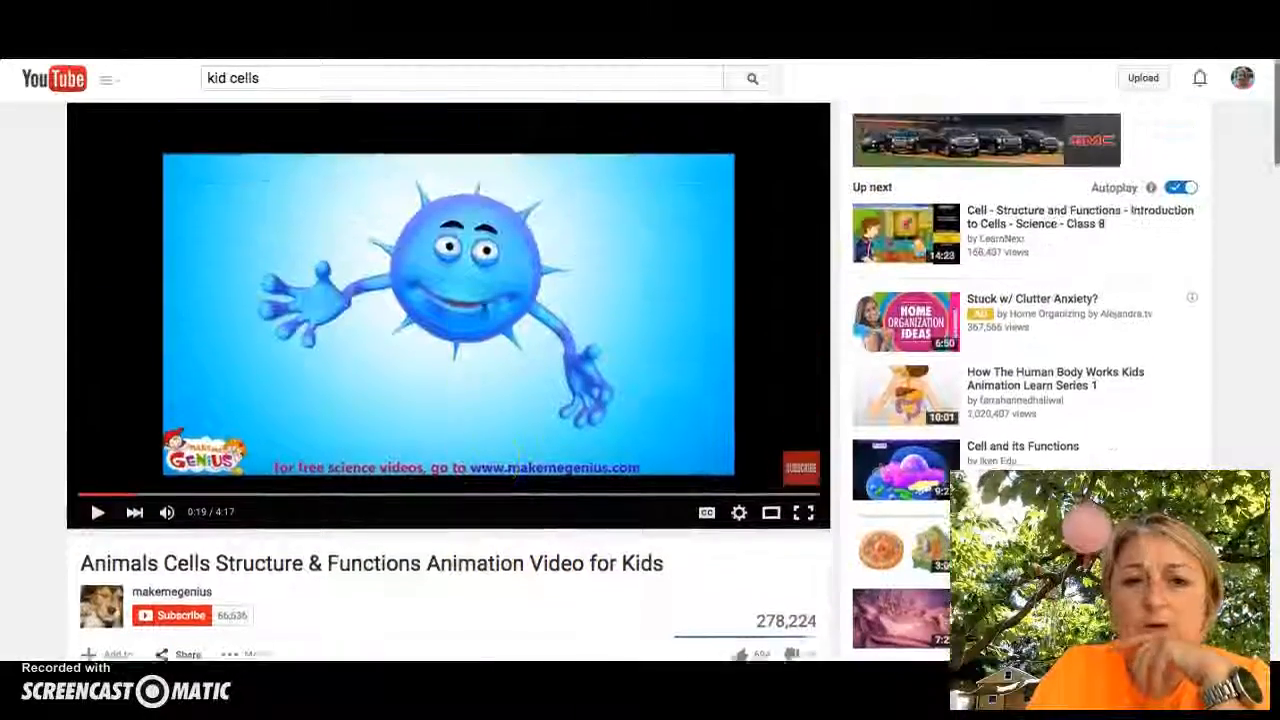
Copy the share URL of 'Animals Cells Structure & Functions Animation Video for Kids' and return to the form
{"action": "scroll", "coordinate": [484, 307], "scroll_direction": "down", "scroll_amount": 1}
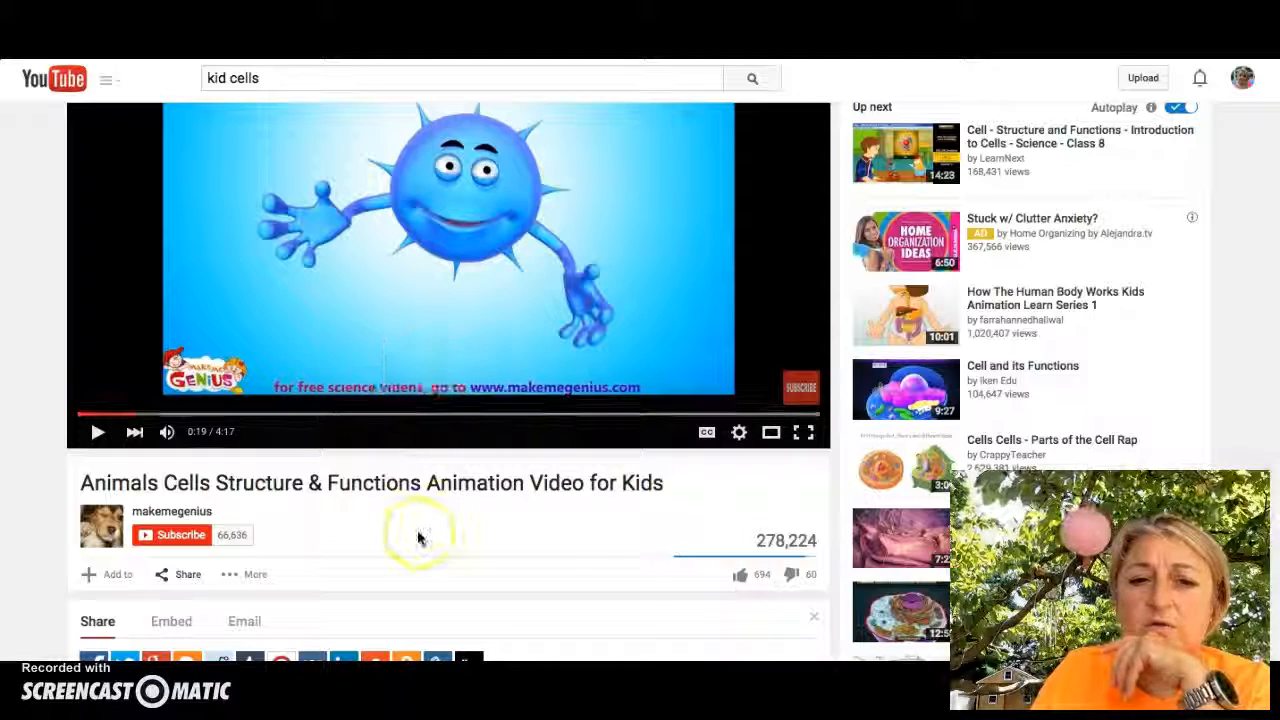
{"action": "scroll", "coordinate": [403, 537], "scroll_direction": "down", "scroll_amount": 3}
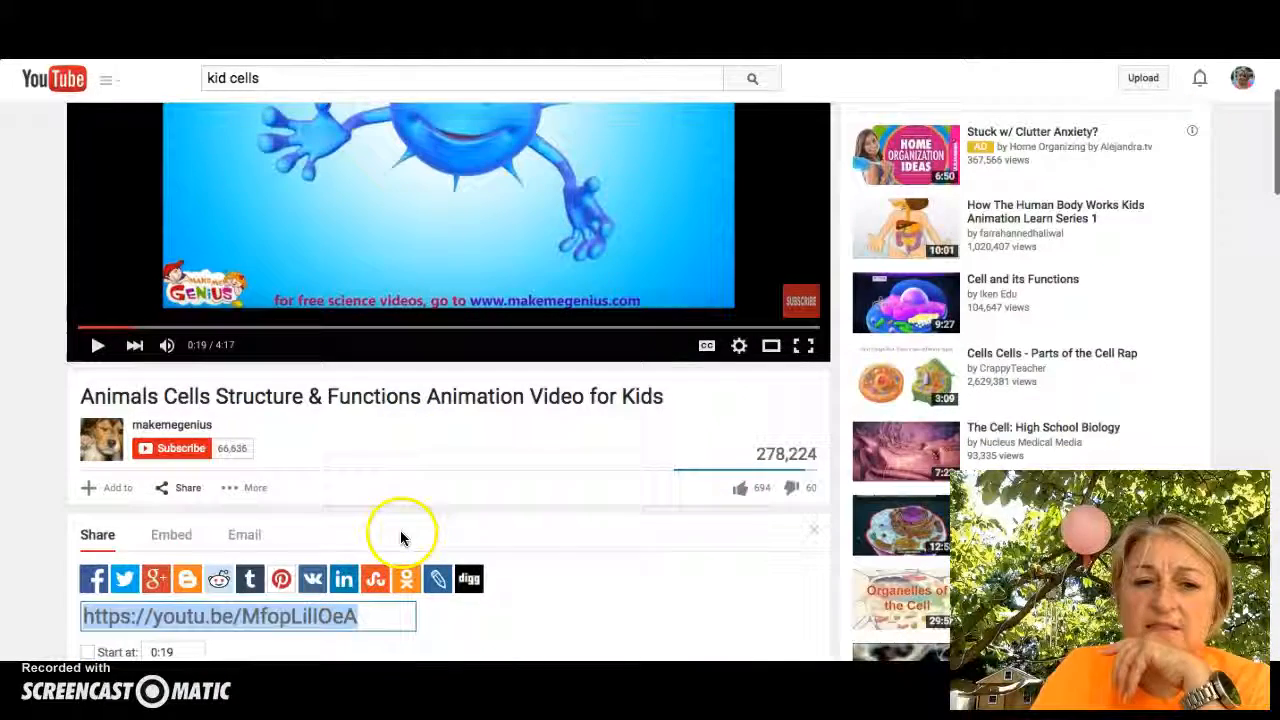
{"action": "right_click", "coordinate": [215, 620]}
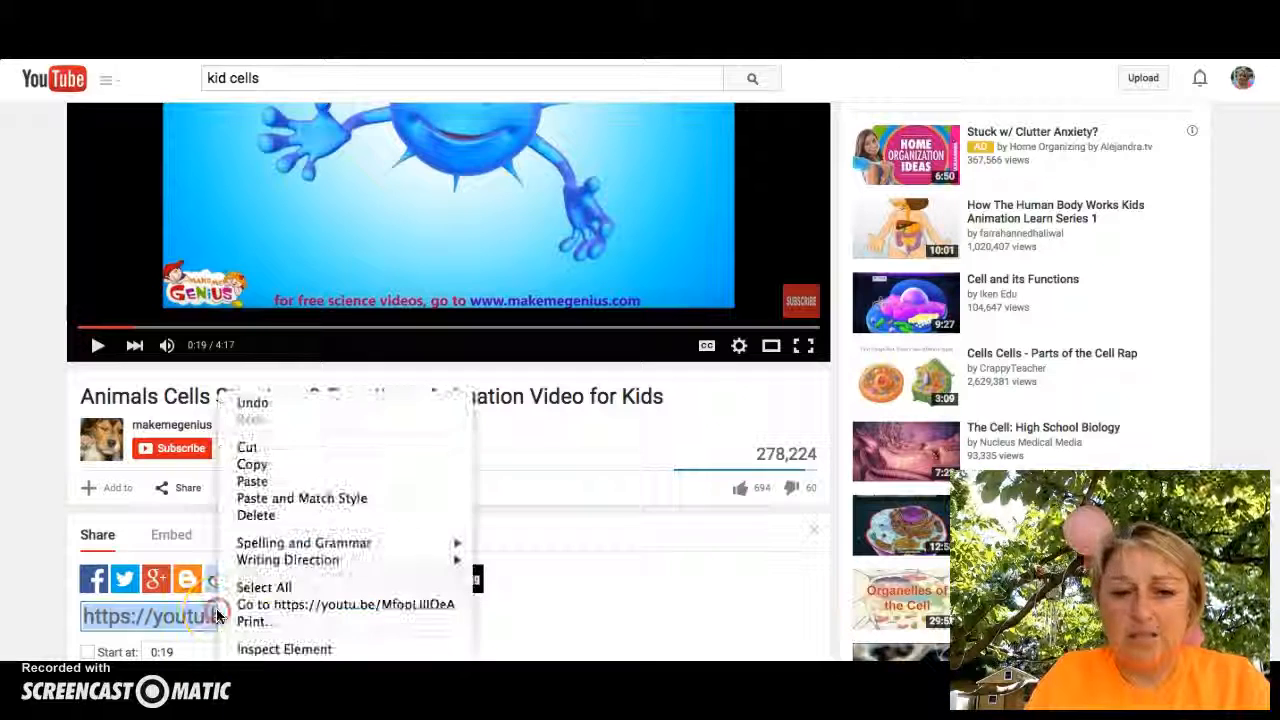
{"action": "left_click", "coordinate": [252, 465]}
{"action": "key", "text": "ctrl+Tab"}
Paste the YouTube link into the video search and insert the found cell animation video
{"action": "left_click", "coordinate": [323, 229]}
{"action": "right_click", "coordinate": [326, 233]}
{"action": "left_click", "coordinate": [360, 316]}
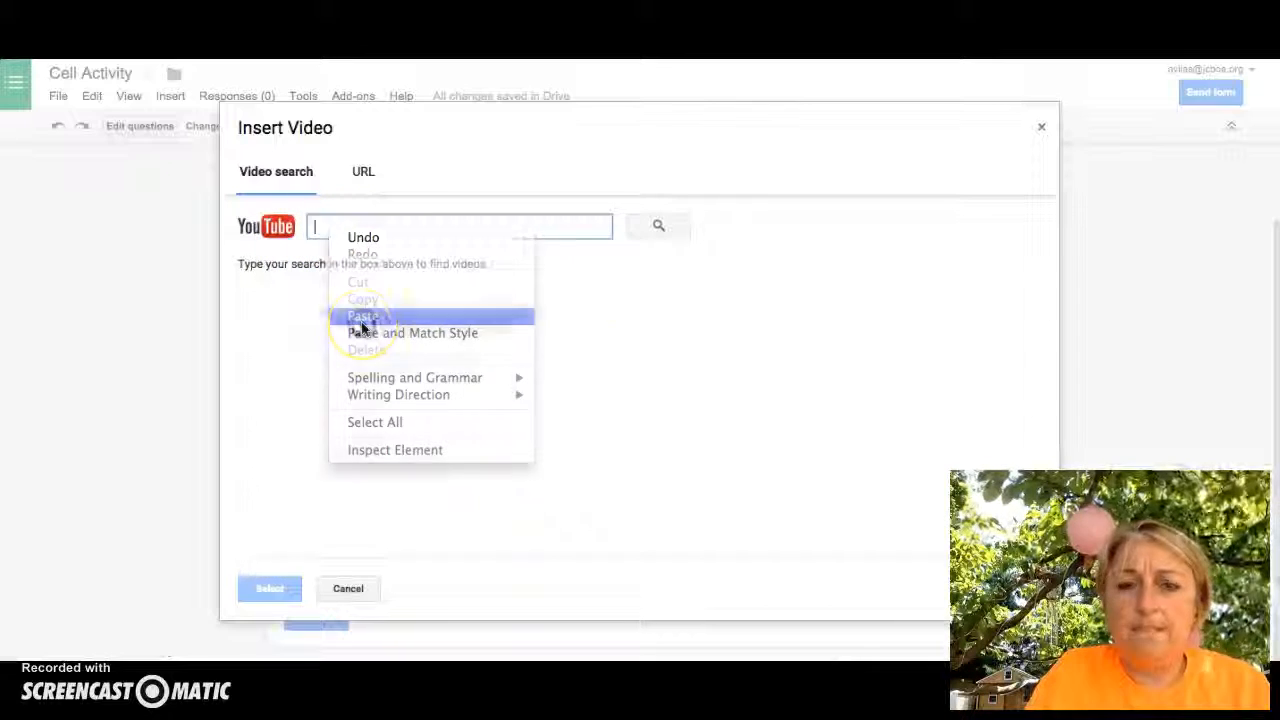
{"action": "left_click", "coordinate": [655, 226]}
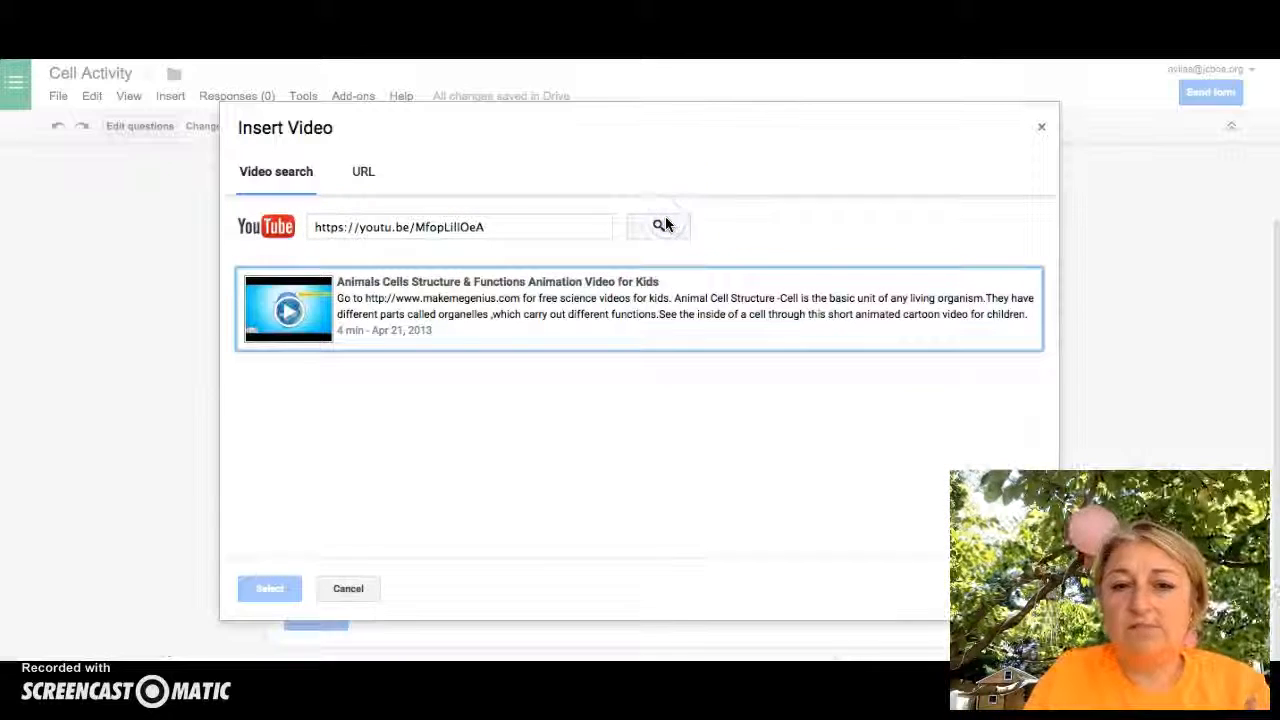
{"action": "left_click", "coordinate": [420, 313]}
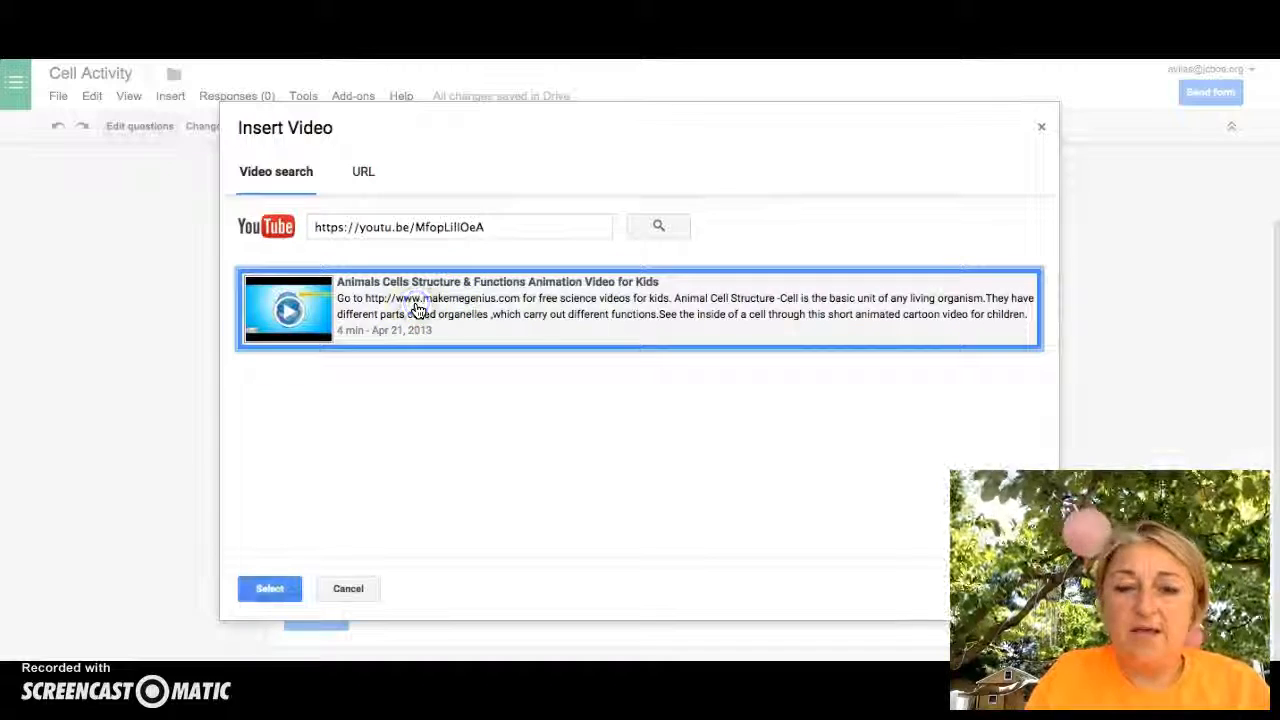
{"action": "left_click", "coordinate": [266, 588]}
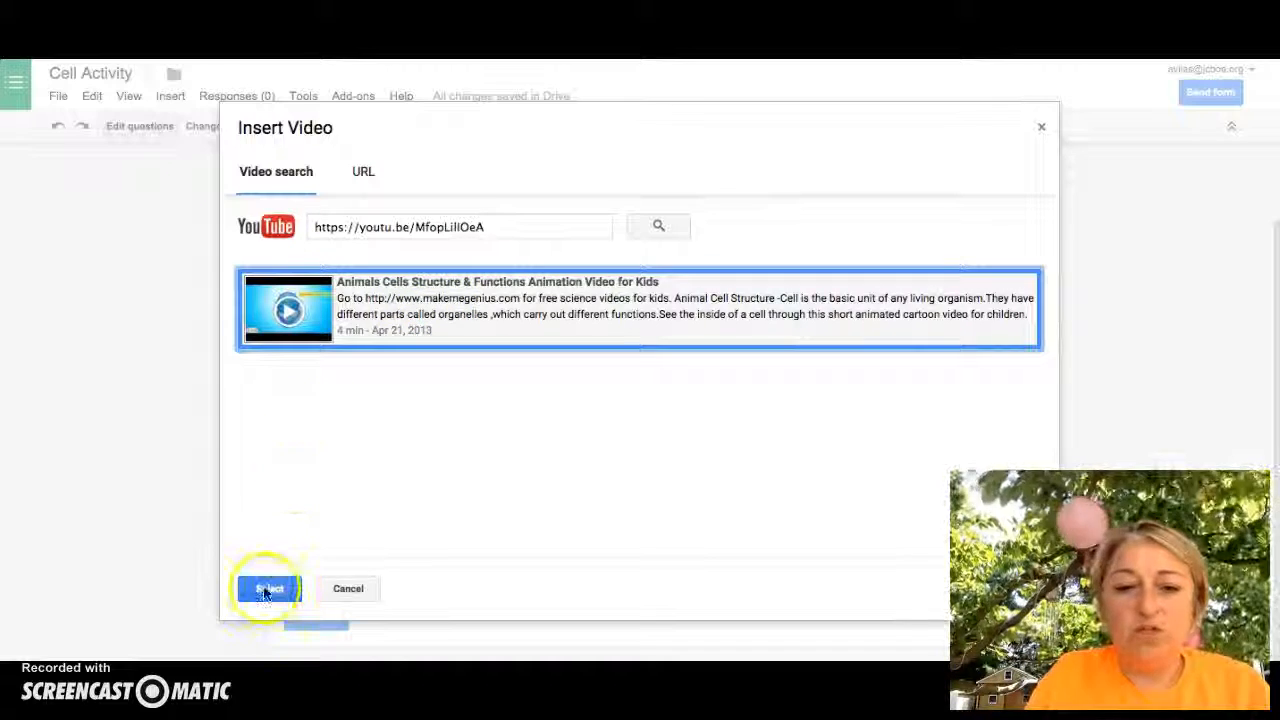
Title the video 'Cell Questions', test centre and left alignment, and close the video editor
{"action": "scroll", "coordinate": [508, 534], "scroll_direction": "down", "scroll_amount": 3}
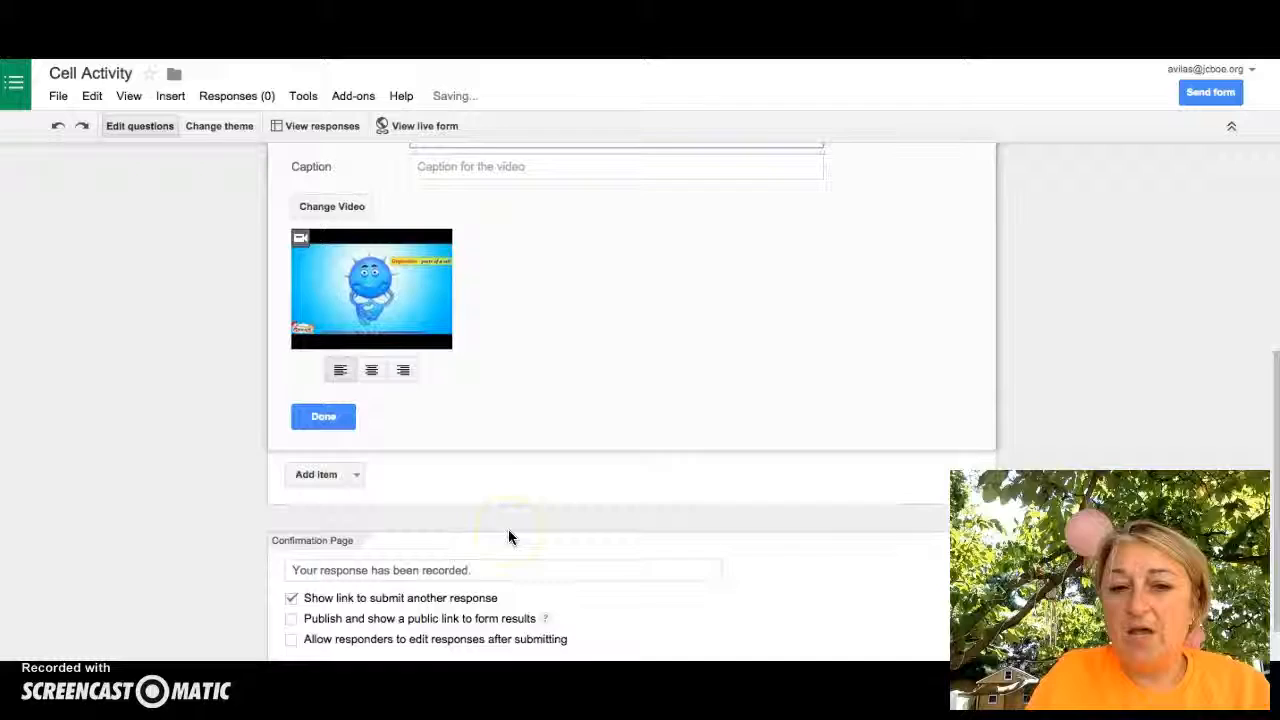
{"action": "scroll", "coordinate": [508, 534], "scroll_direction": "up", "scroll_amount": 1}
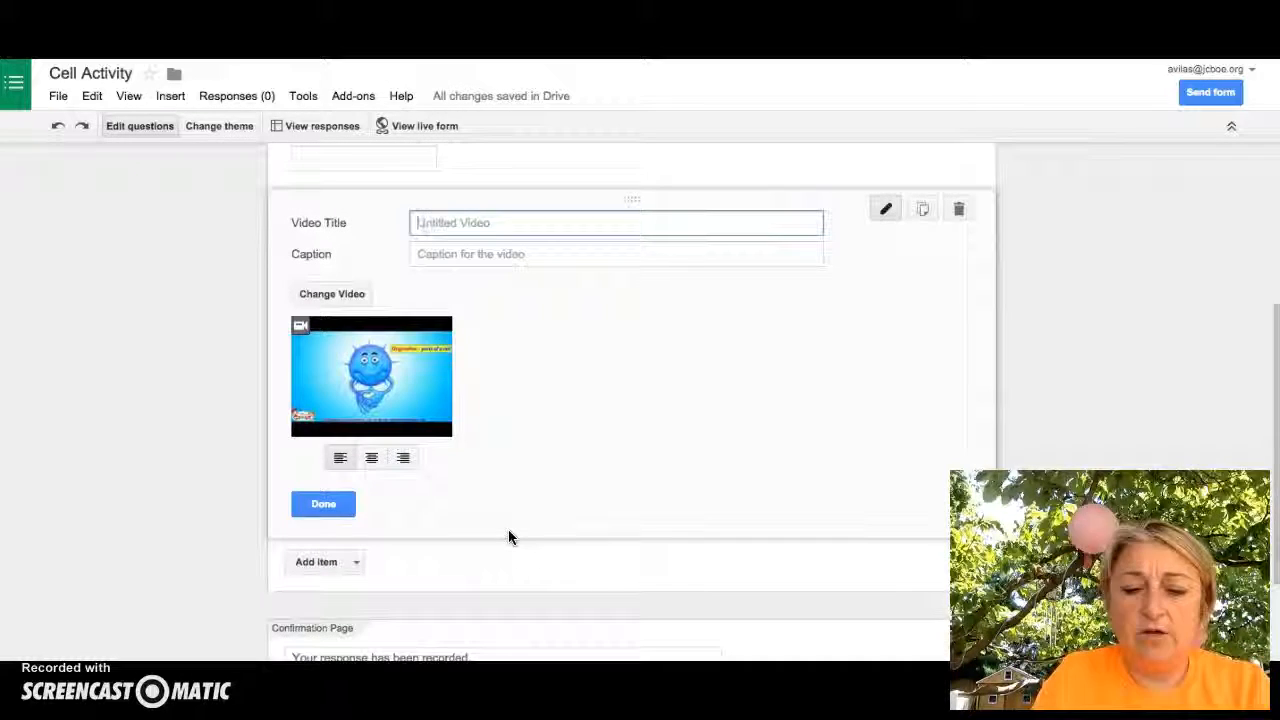
{"action": "type", "text": "Questions"}
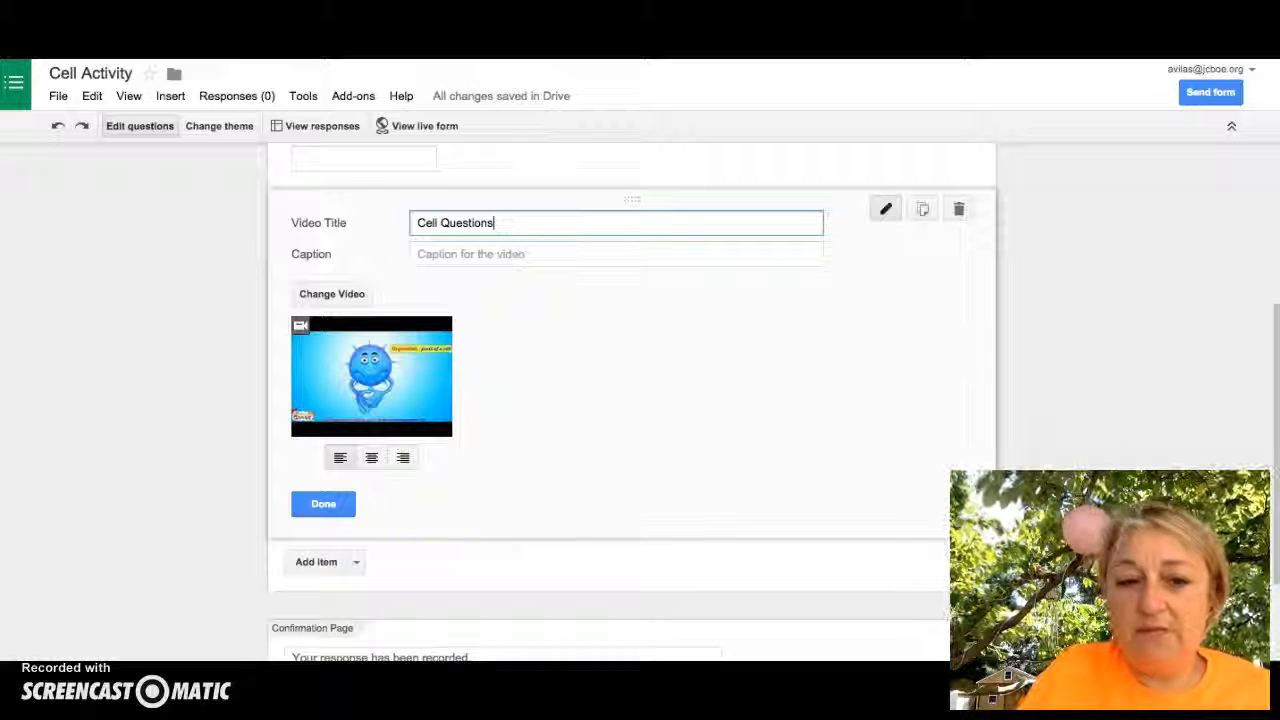
{"action": "left_click", "coordinate": [370, 462]}
{"action": "left_click", "coordinate": [600, 458]}
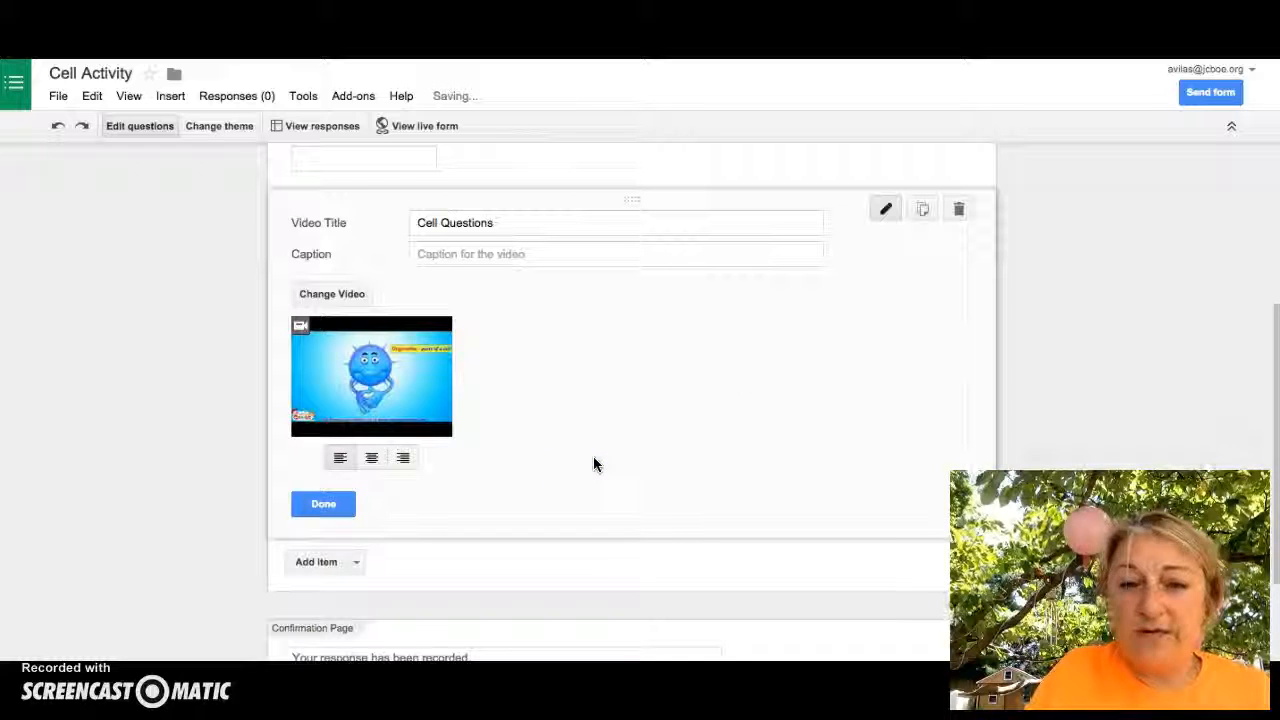
{"action": "left_click", "coordinate": [323, 504]}
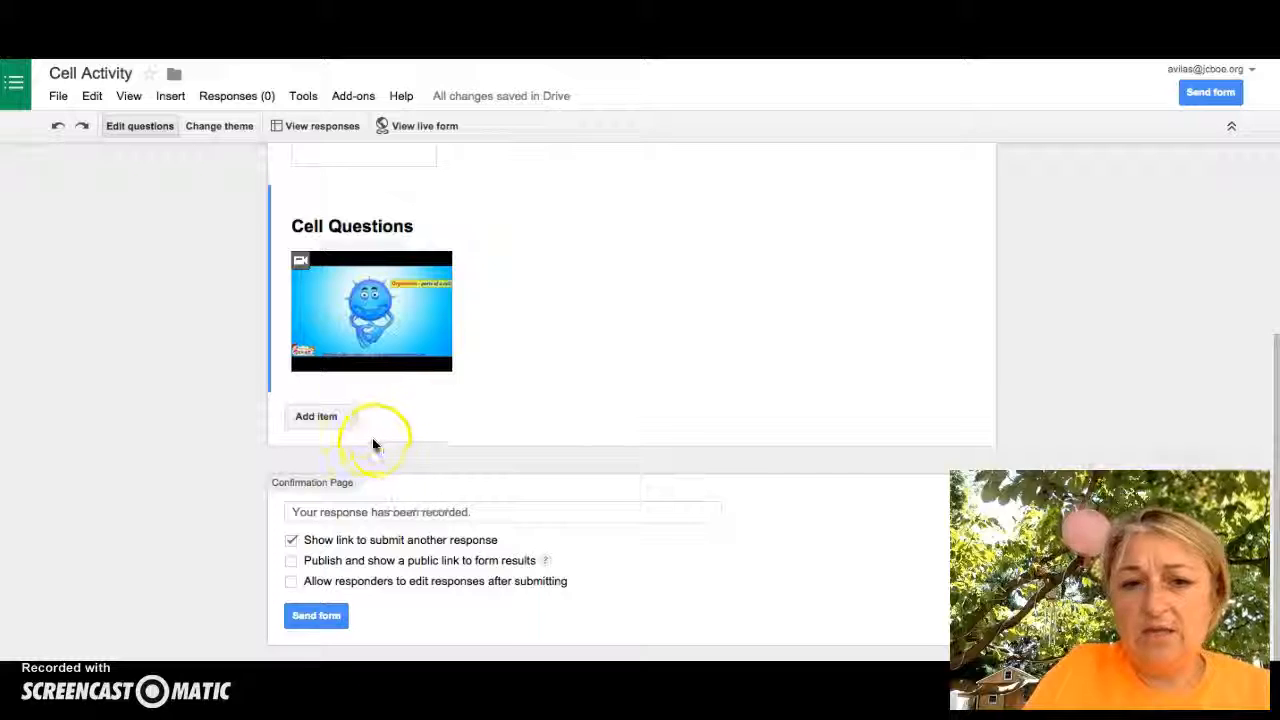
Add a paragraph text question titled 'What are cells?'
{"action": "left_click", "coordinate": [352, 418]}
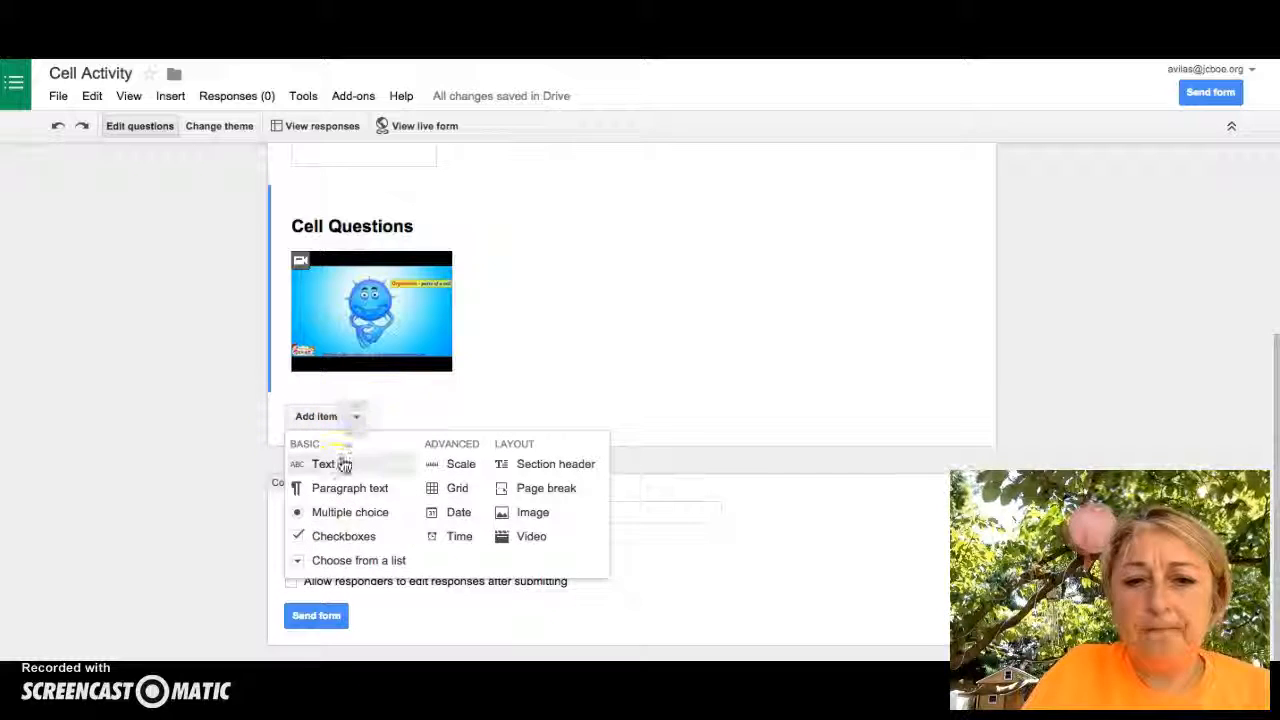
{"action": "left_click", "coordinate": [337, 494]}
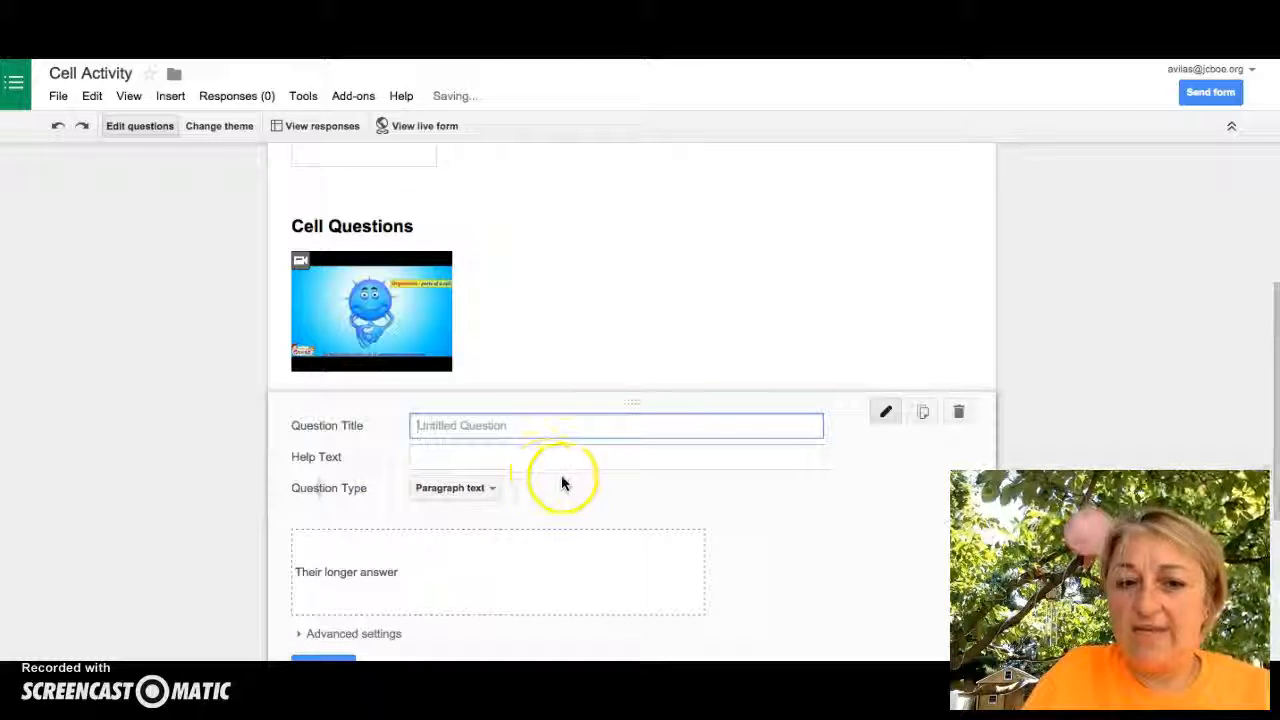
{"action": "type", "text": "W"}
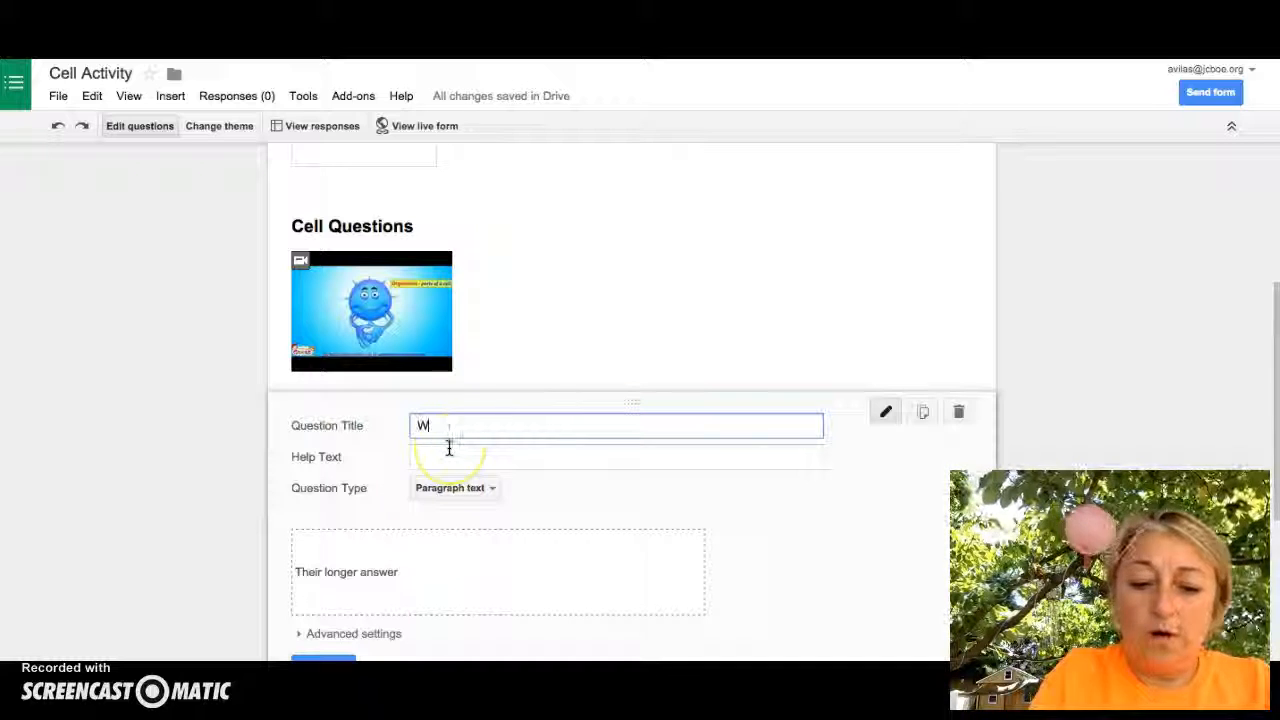
{"action": "type", "text": "hat are cell"}
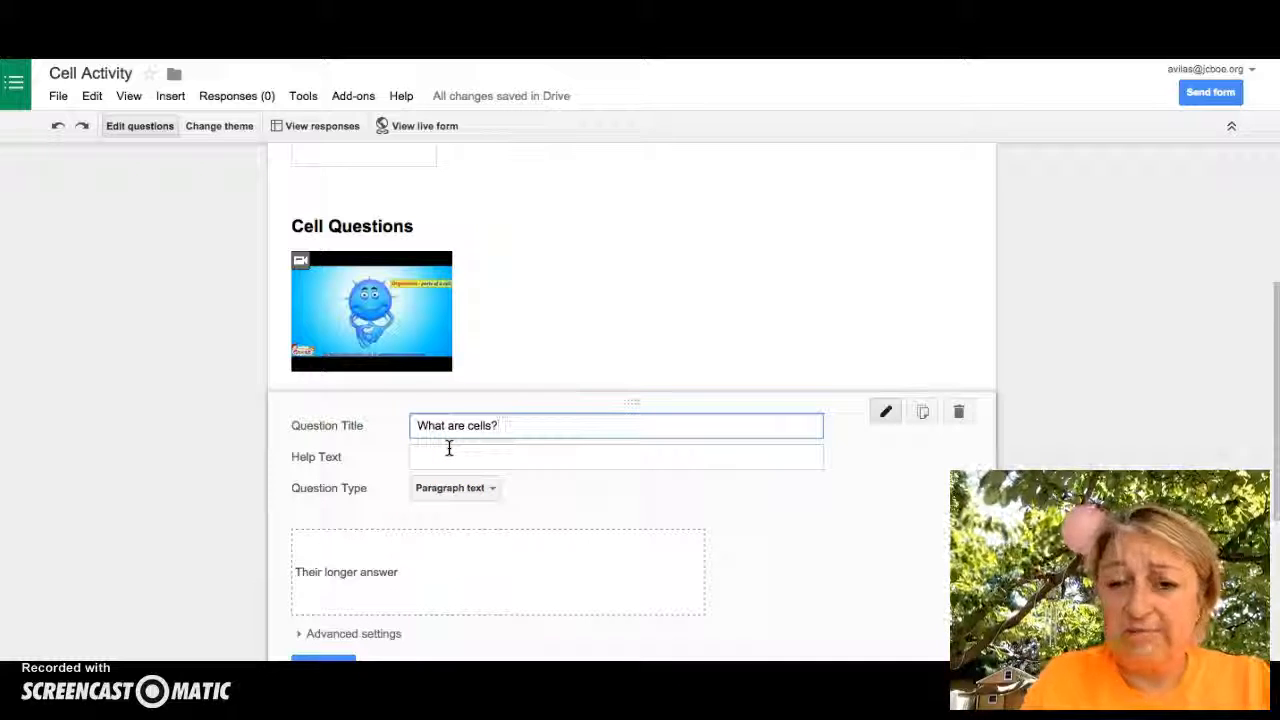
{"action": "type", "text": "s?"}
{"action": "left_click", "coordinate": [330, 565]}
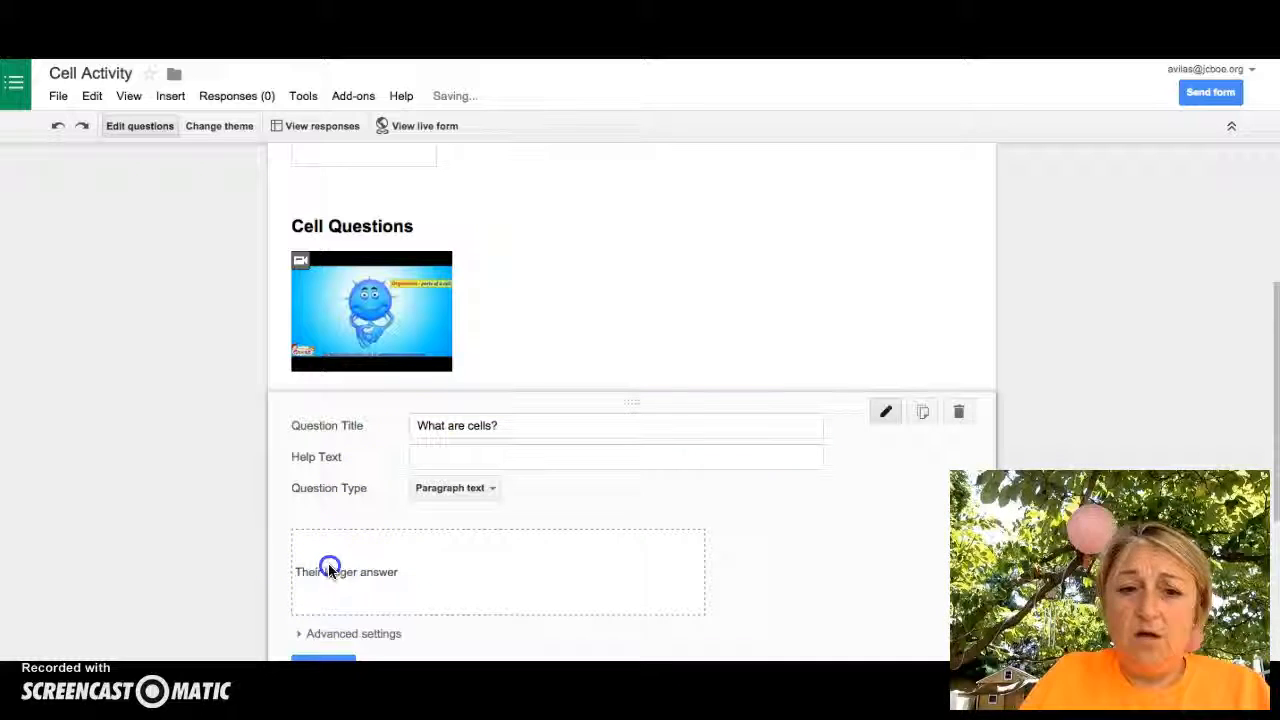
Mark the 'What are cells?' question as required and close its editor
{"action": "scroll", "coordinate": [567, 547], "scroll_direction": "down", "scroll_amount": 1}
{"action": "left_click", "coordinate": [418, 548]}
{"action": "left_click", "coordinate": [349, 551]}
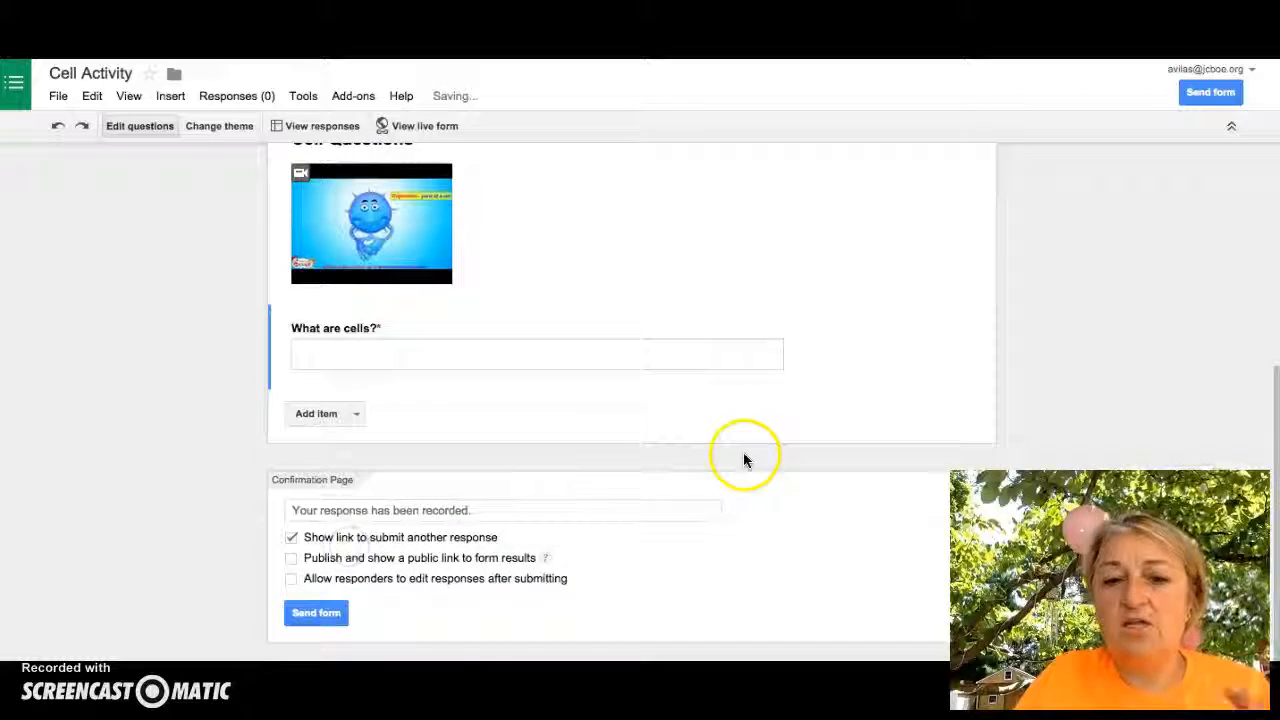
{"action": "scroll", "coordinate": [663, 349], "scroll_direction": "up", "scroll_amount": 4}
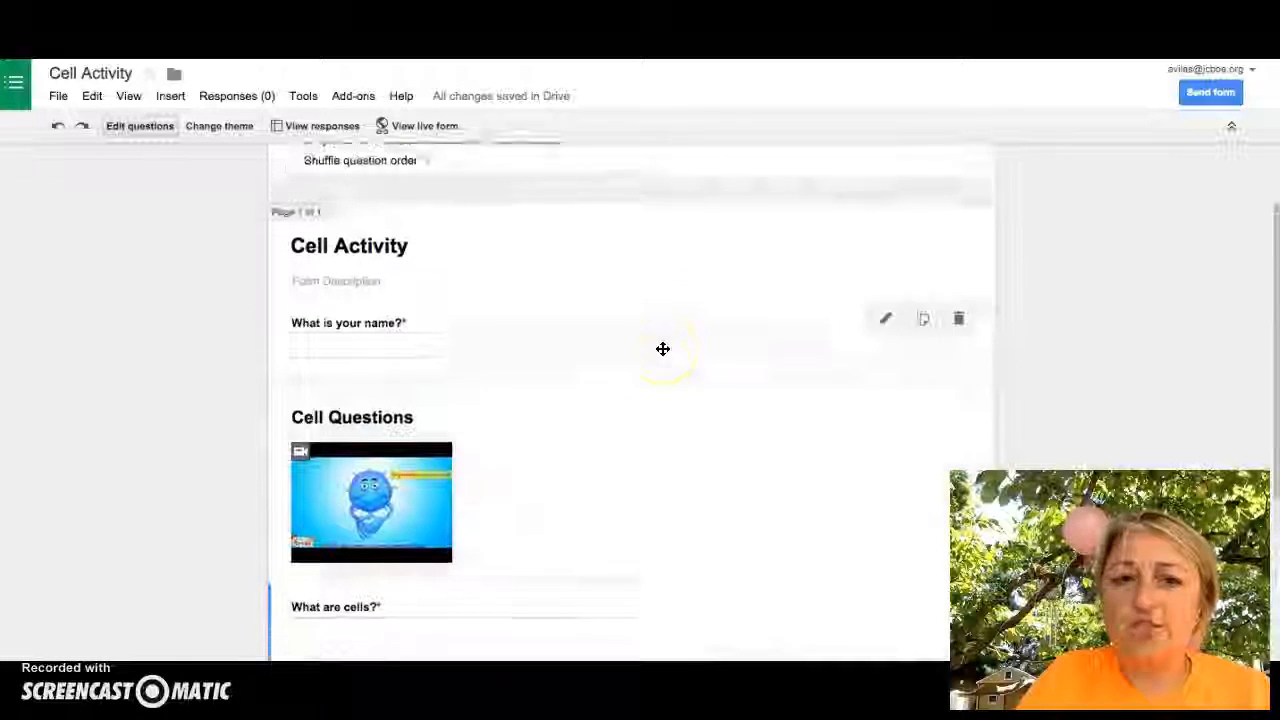
Apply the Town Hall theme to the form and open the live form preview
{"action": "left_click", "coordinate": [205, 128]}
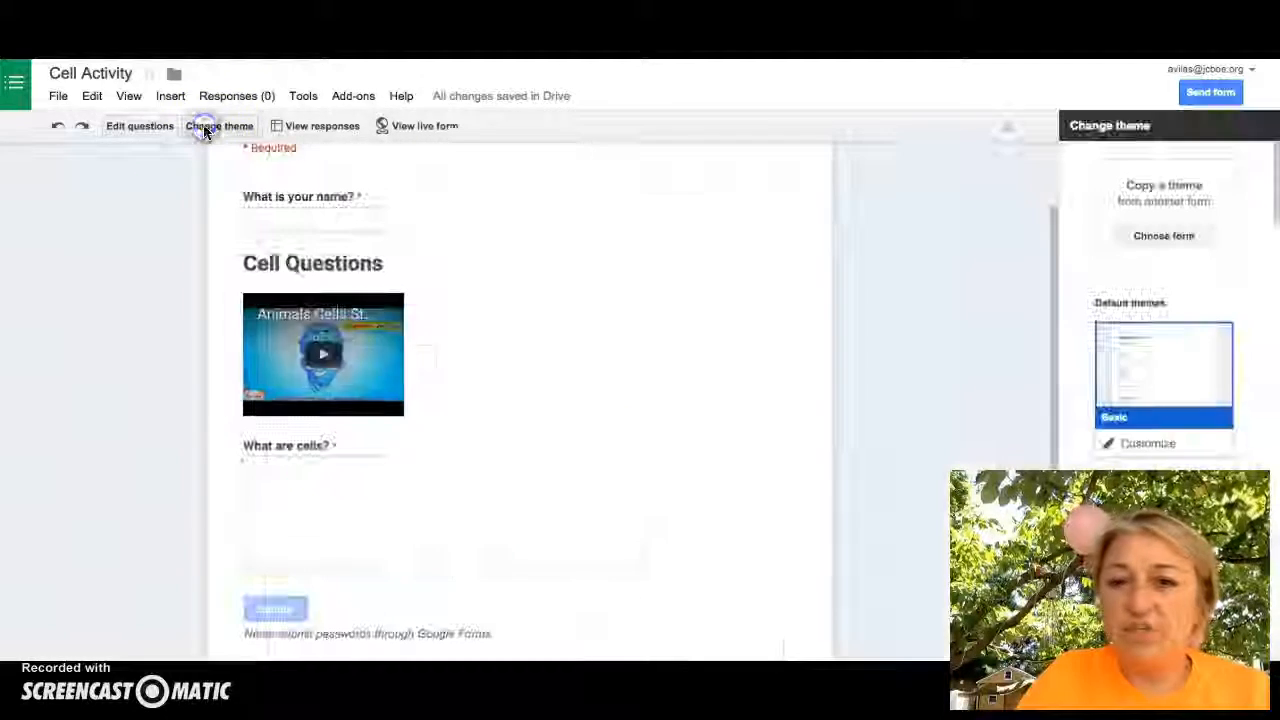
{"action": "scroll", "coordinate": [1148, 254], "scroll_direction": "down", "scroll_amount": 5}
{"action": "scroll", "coordinate": [1149, 260], "scroll_direction": "down", "scroll_amount": 6}
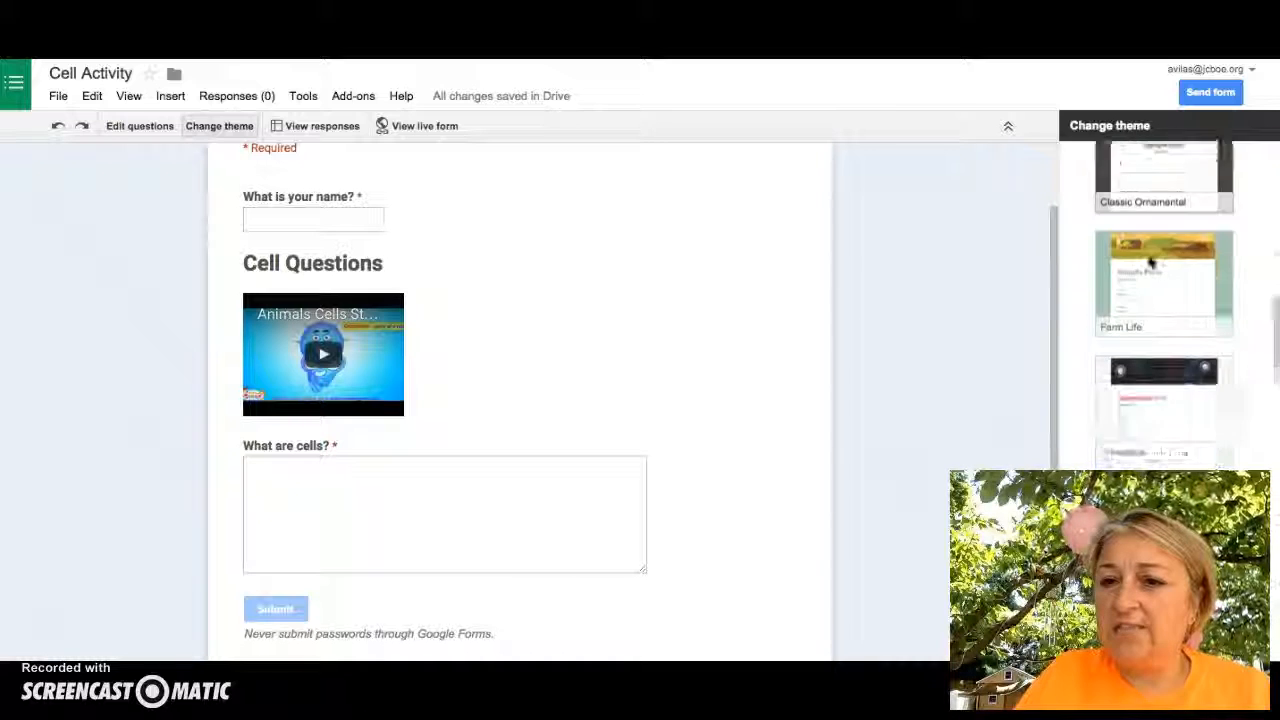
{"action": "scroll", "coordinate": [1149, 262], "scroll_direction": "down", "scroll_amount": 5}
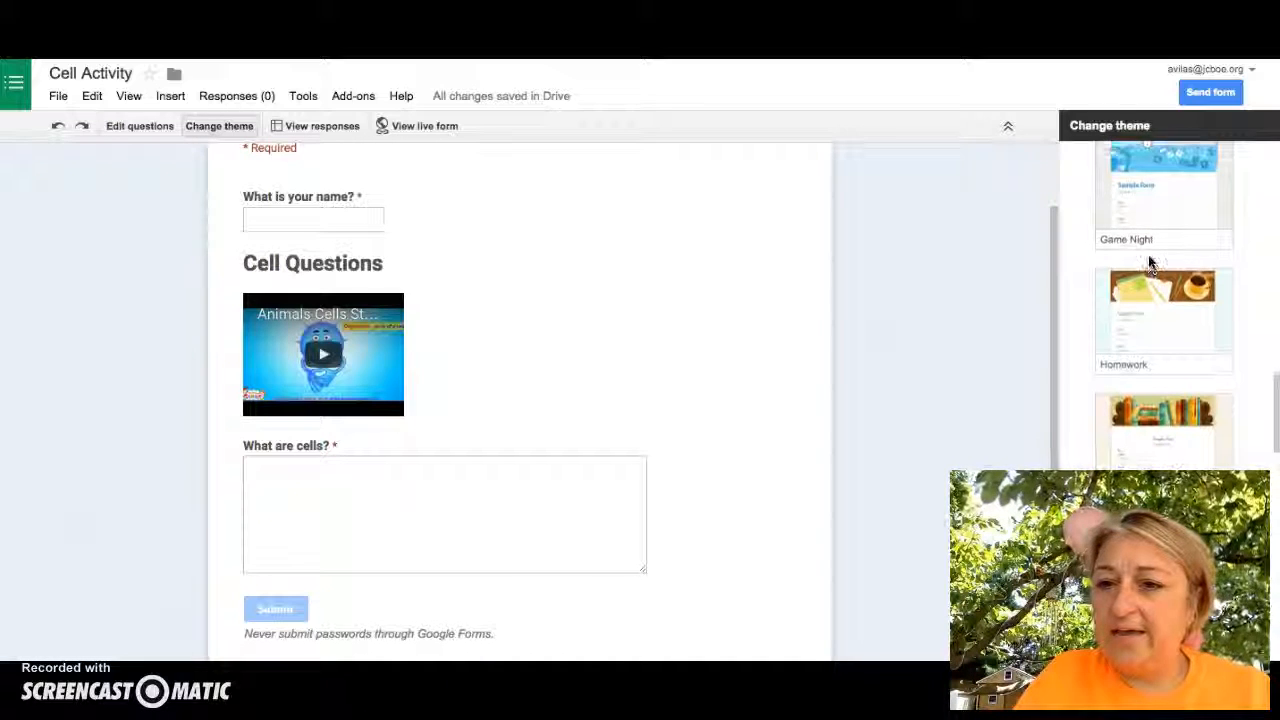
{"action": "scroll", "coordinate": [1150, 260], "scroll_direction": "down", "scroll_amount": 5}
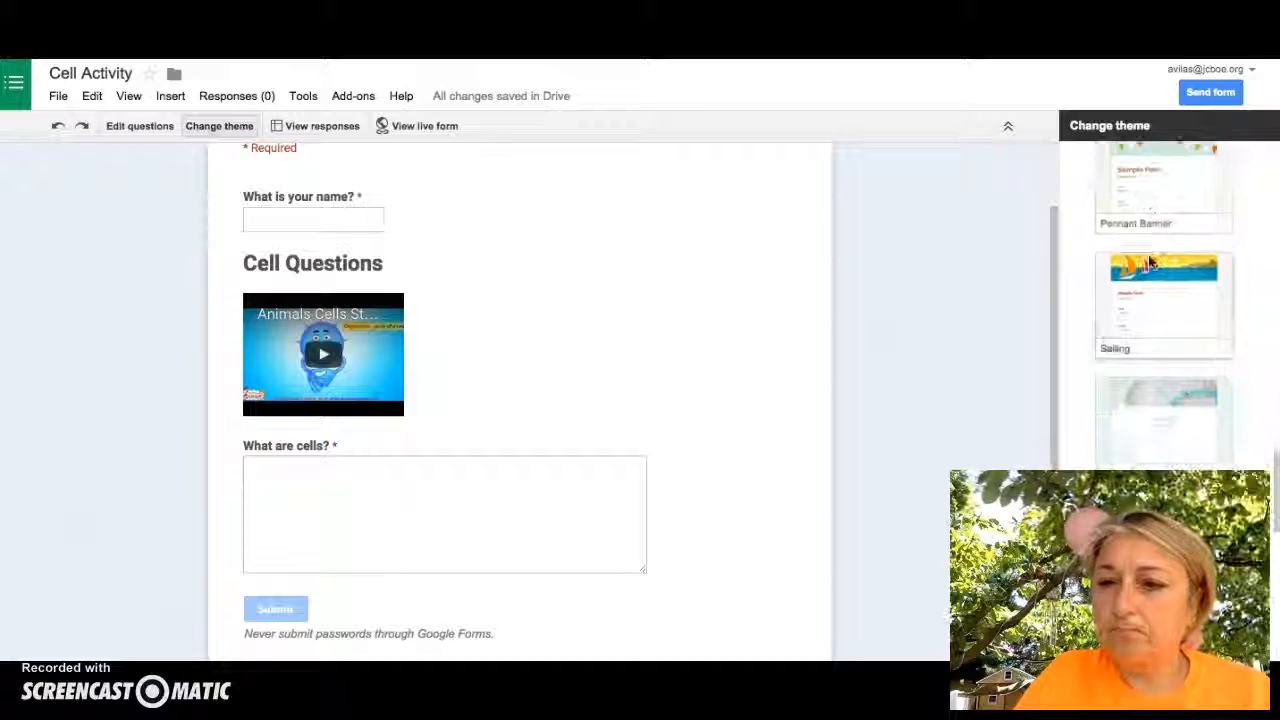
{"action": "scroll", "coordinate": [1150, 262], "scroll_direction": "down", "scroll_amount": 5}
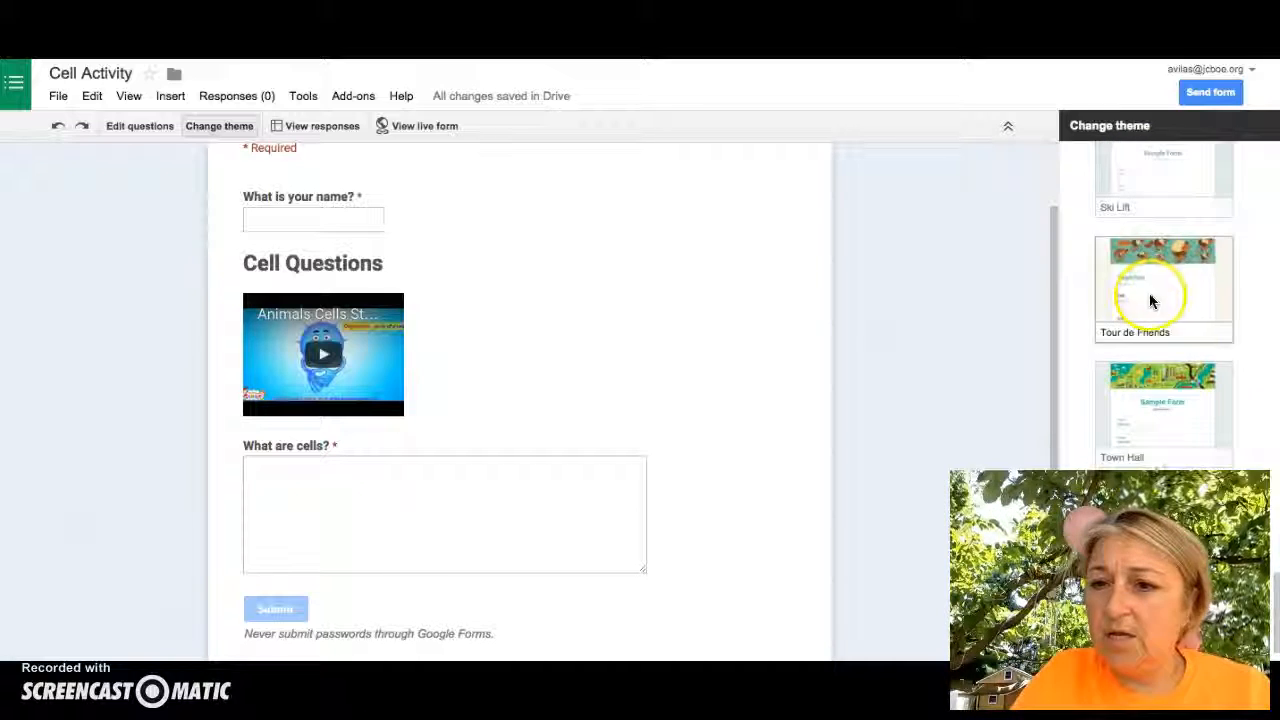
{"action": "scroll", "coordinate": [1180, 340], "scroll_direction": "down", "scroll_amount": 2}
{"action": "left_click", "coordinate": [1174, 325]}
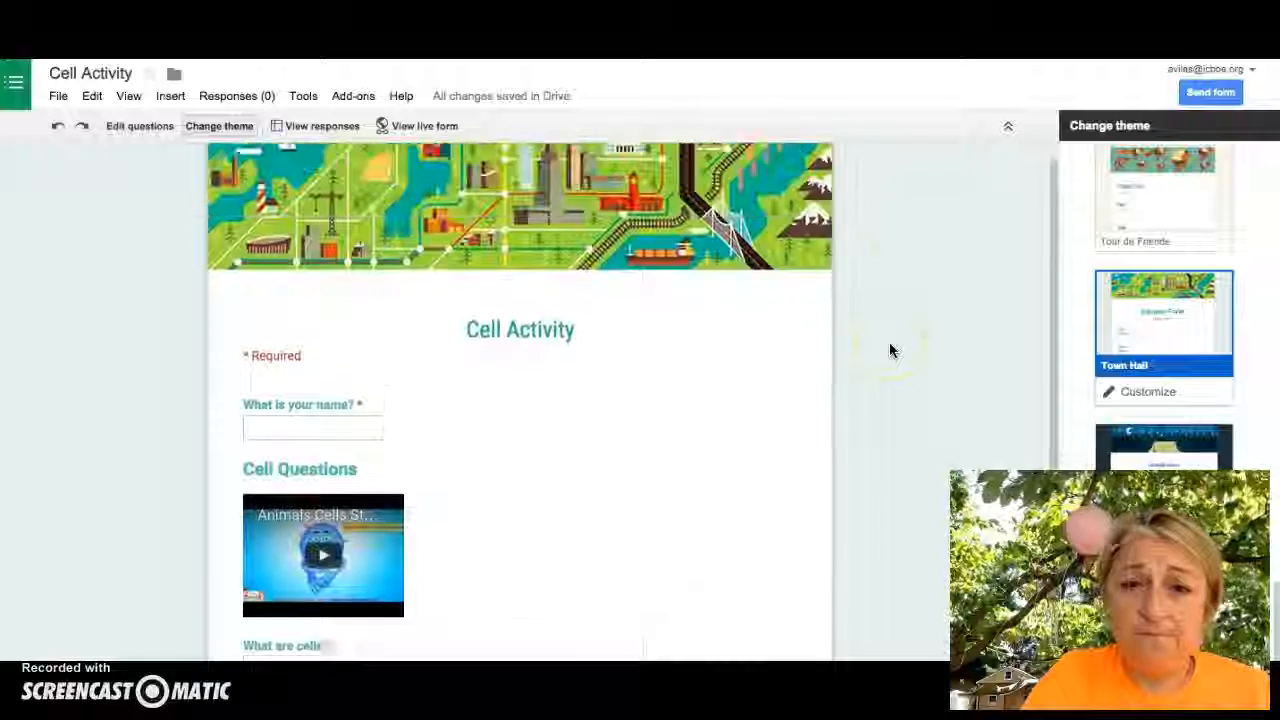
{"action": "scroll", "coordinate": [890, 350], "scroll_direction": "down", "scroll_amount": 3}
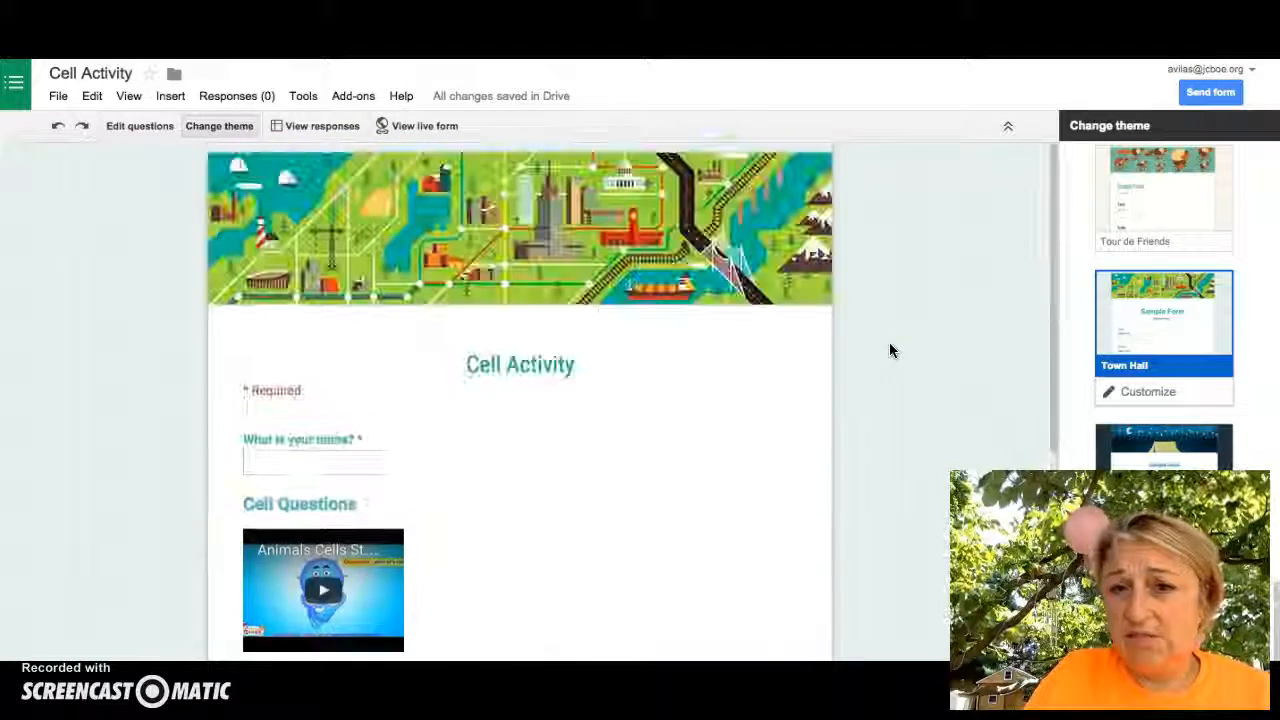
{"action": "left_click", "coordinate": [416, 126]}
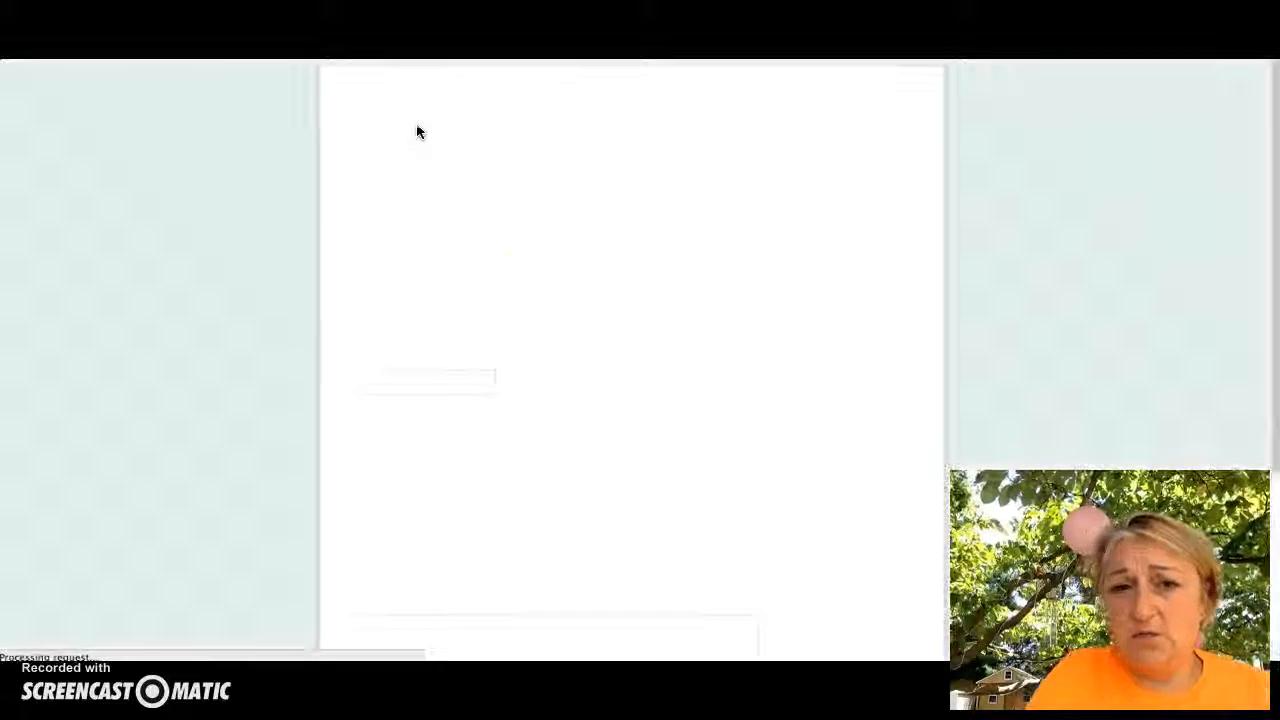
{"action": "scroll", "coordinate": [536, 288], "scroll_direction": "down", "scroll_amount": 2}
{"action": "scroll", "coordinate": [536, 288], "scroll_direction": "down", "scroll_amount": 2}
{"action": "scroll", "coordinate": [536, 288], "scroll_direction": "up", "scroll_amount": 4}
{"action": "scroll", "coordinate": [536, 288], "scroll_direction": "down", "scroll_amount": 4}
{"action": "scroll", "coordinate": [536, 288], "scroll_direction": "up", "scroll_amount": 3}
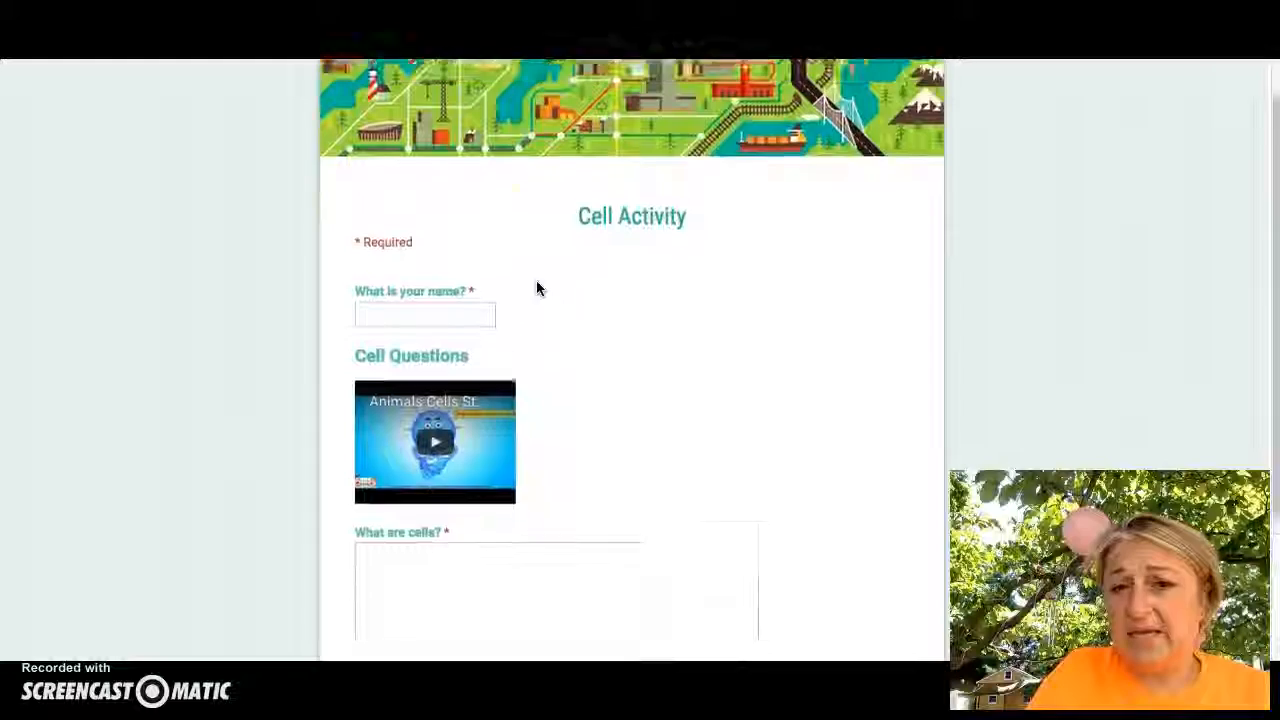
{"action": "key", "text": "ctrl+shift+Tab"}
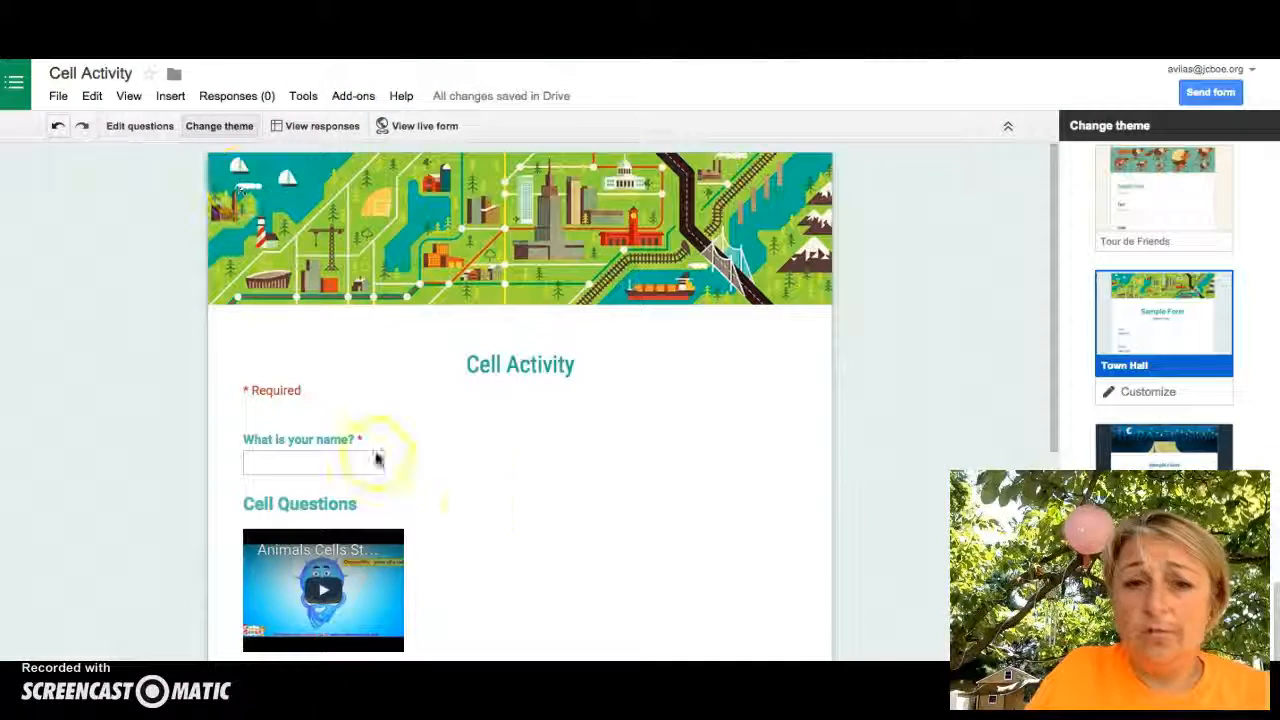
Centre-align the Cell Questions video and preview the live form again
{"action": "left_click", "coordinate": [137, 126]}
{"action": "scroll", "coordinate": [627, 340], "scroll_direction": "down", "scroll_amount": 3}
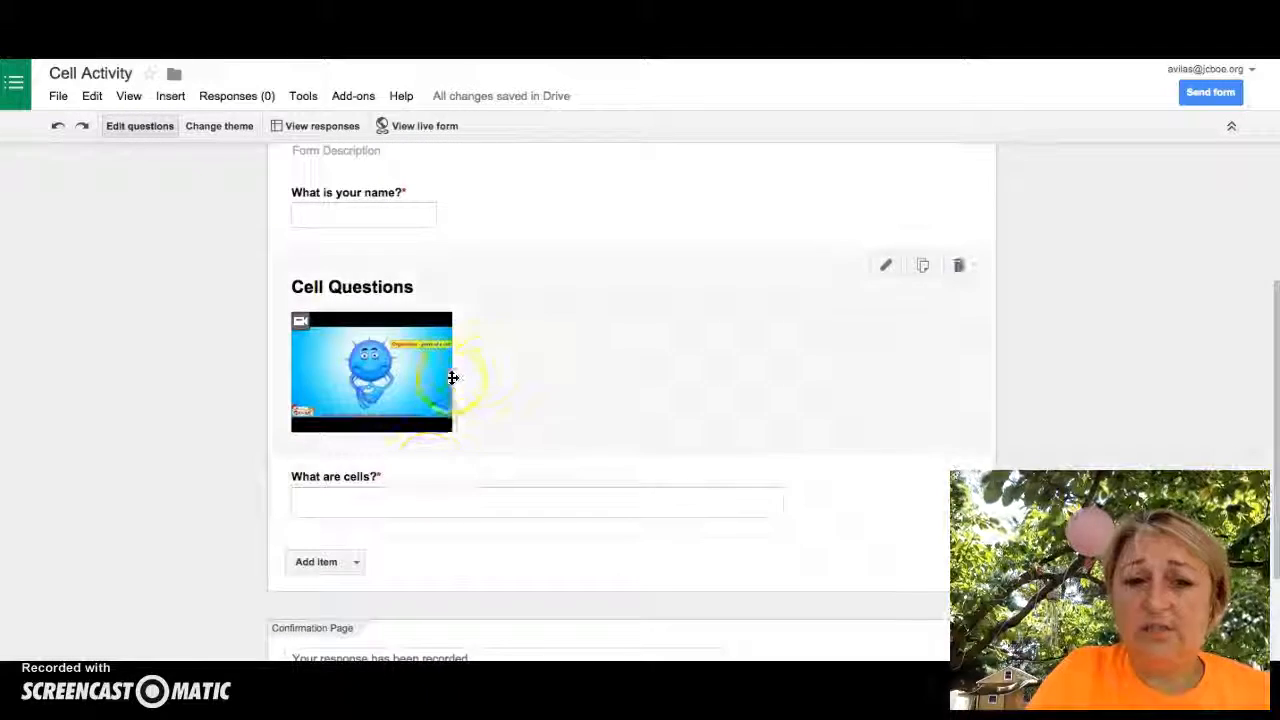
{"action": "left_click", "coordinate": [452, 376]}
{"action": "left_click", "coordinate": [371, 513]}
{"action": "left_click", "coordinate": [322, 561]}
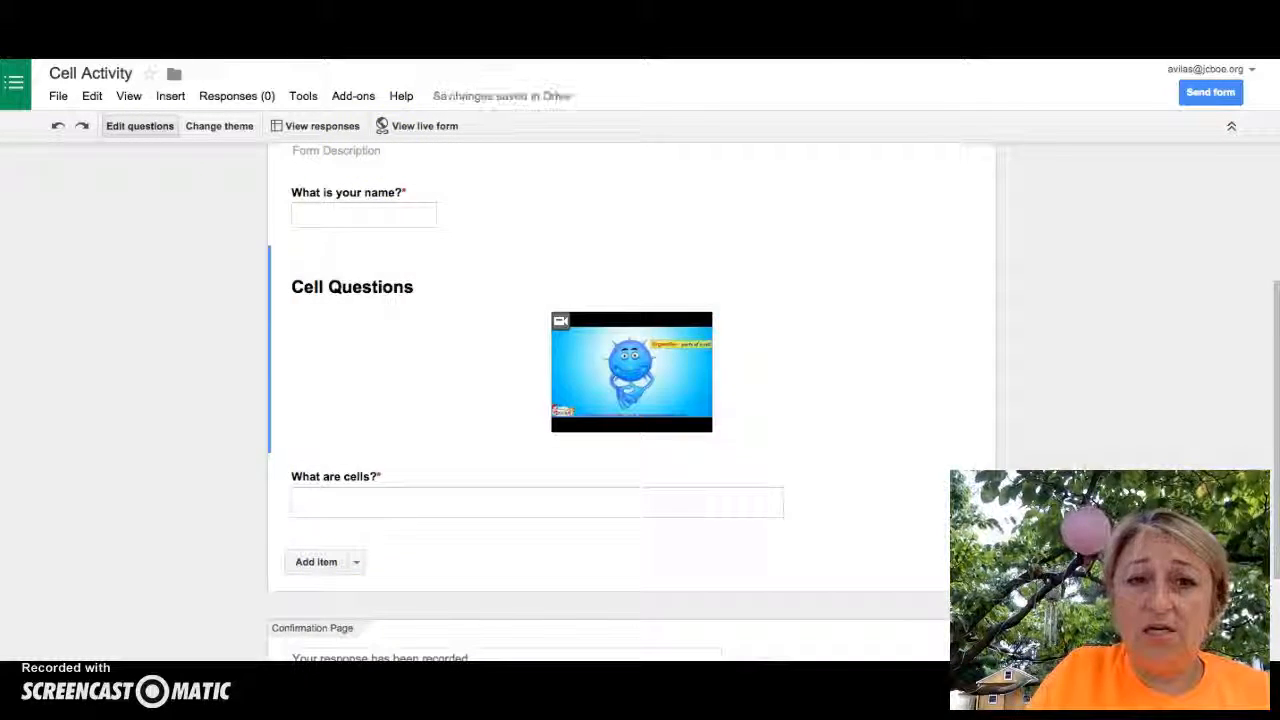
{"action": "left_click", "coordinate": [420, 126]}
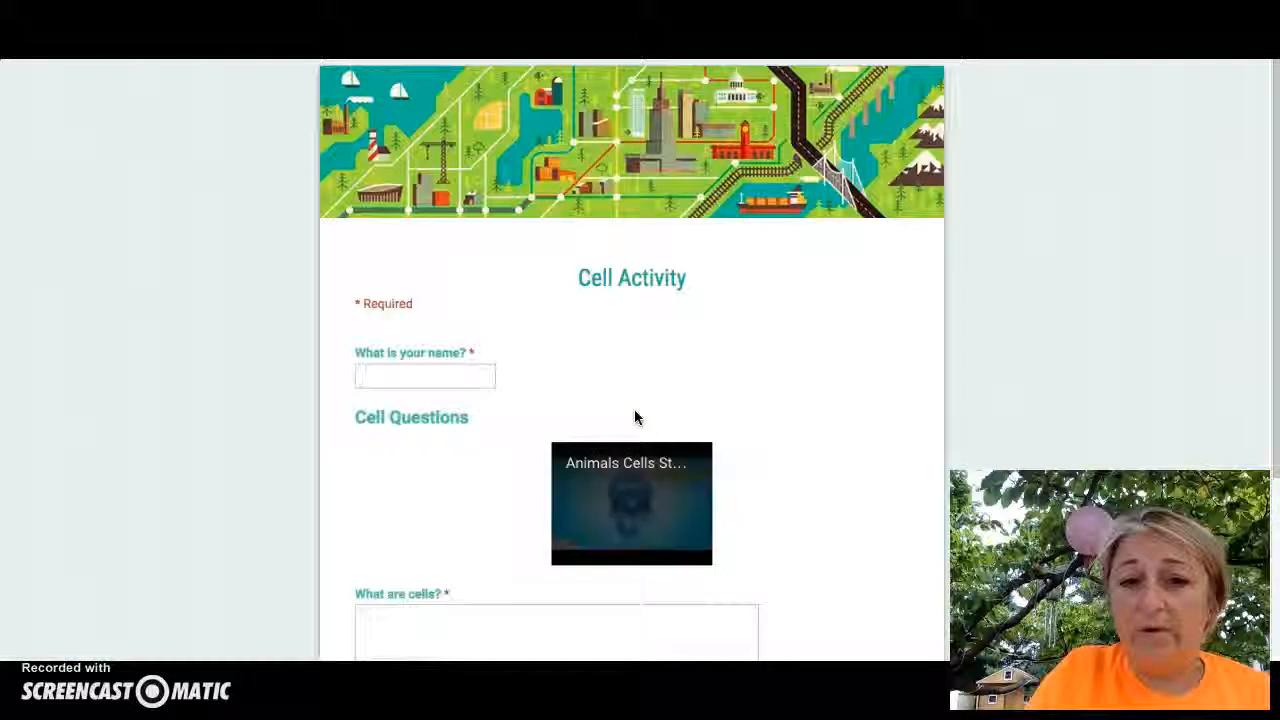
Try the 'What are cells?' answer box in the live form, then return to the editor tab
{"action": "scroll", "coordinate": [638, 418], "scroll_direction": "down", "scroll_amount": 2}
{"action": "left_click", "coordinate": [543, 472]}
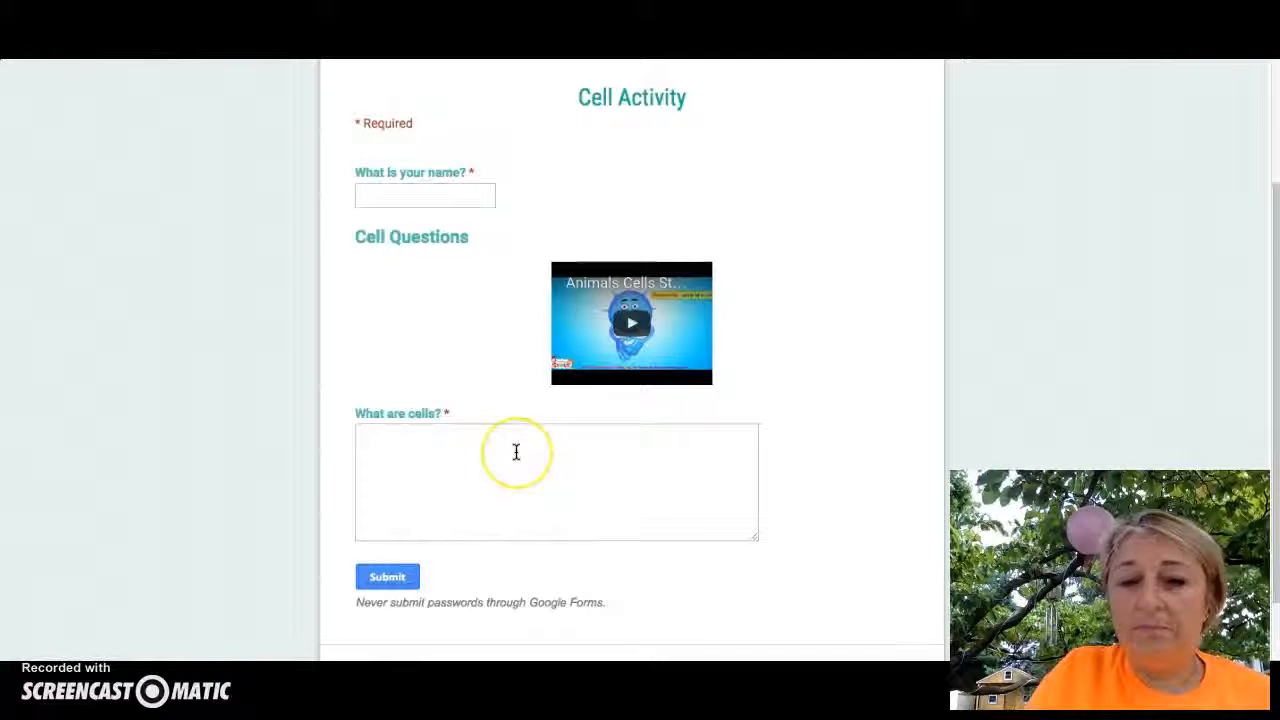
{"action": "scroll", "coordinate": [516, 452], "scroll_direction": "down", "scroll_amount": 1}
{"action": "scroll", "coordinate": [440, 265], "scroll_direction": "up", "scroll_amount": 1}
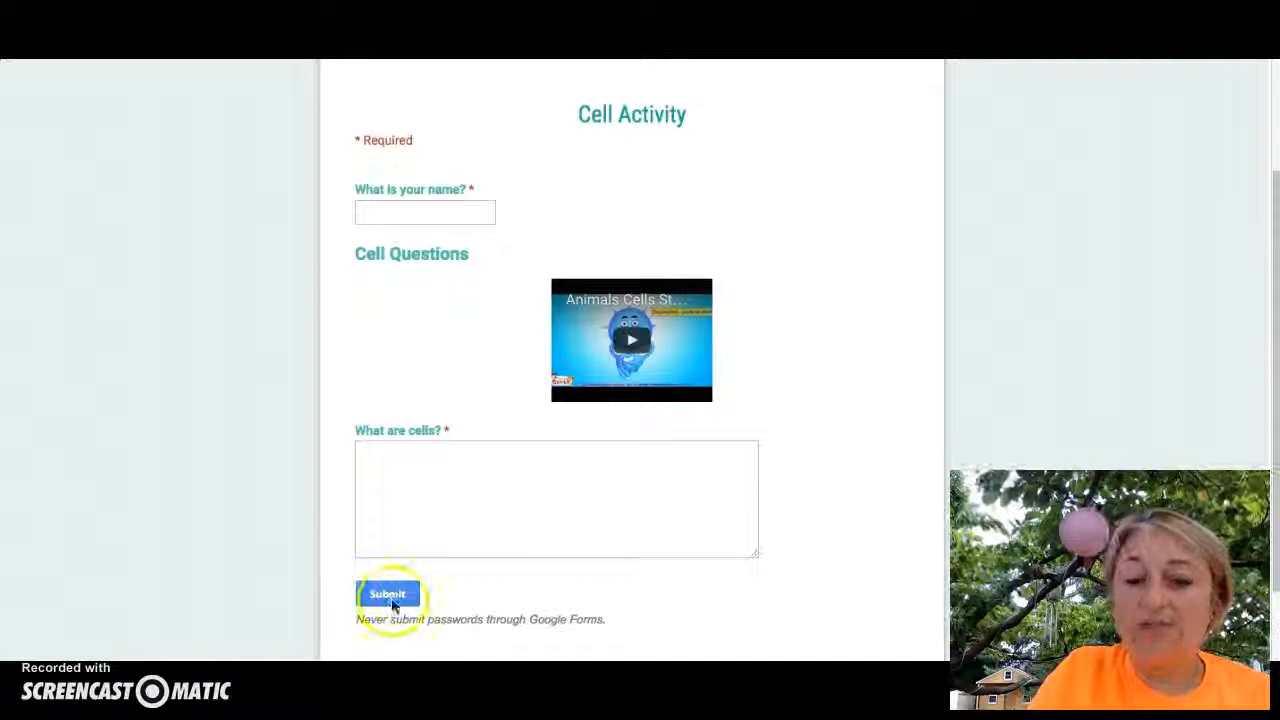
{"action": "scroll", "coordinate": [382, 430], "scroll_direction": "up", "scroll_amount": 2}
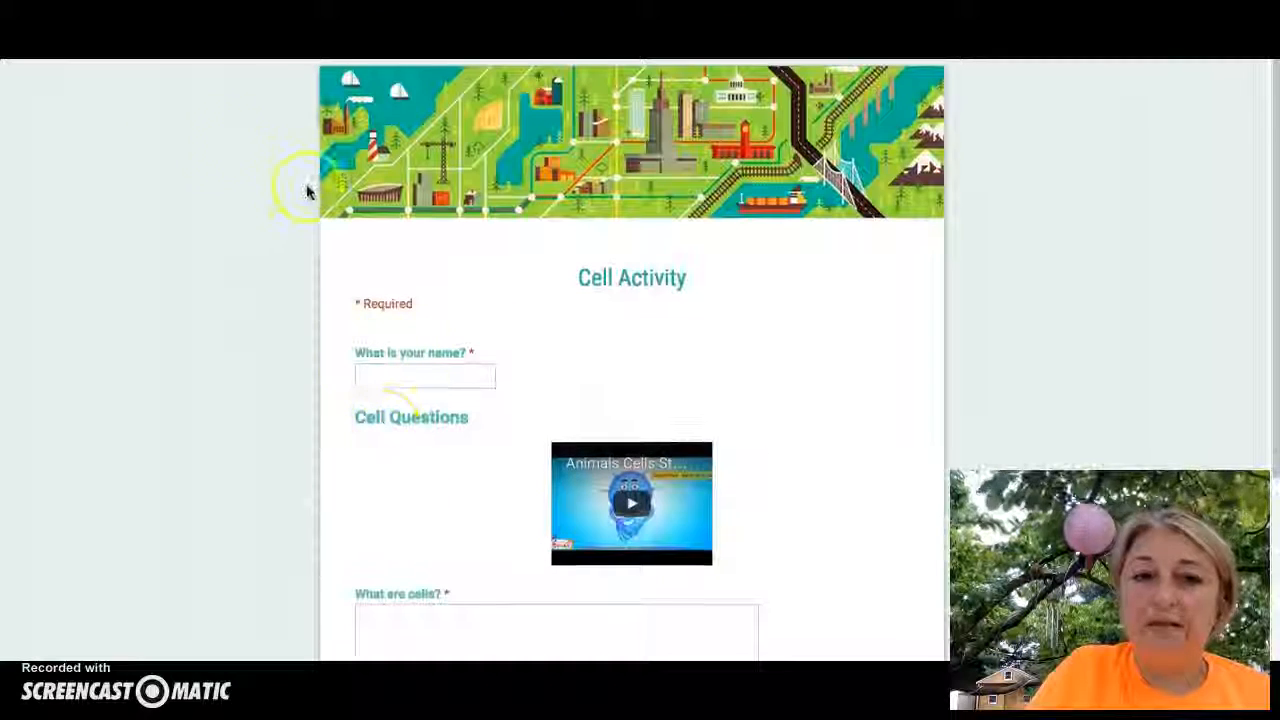
{"action": "key", "text": "ctrl+shift+Tab"}
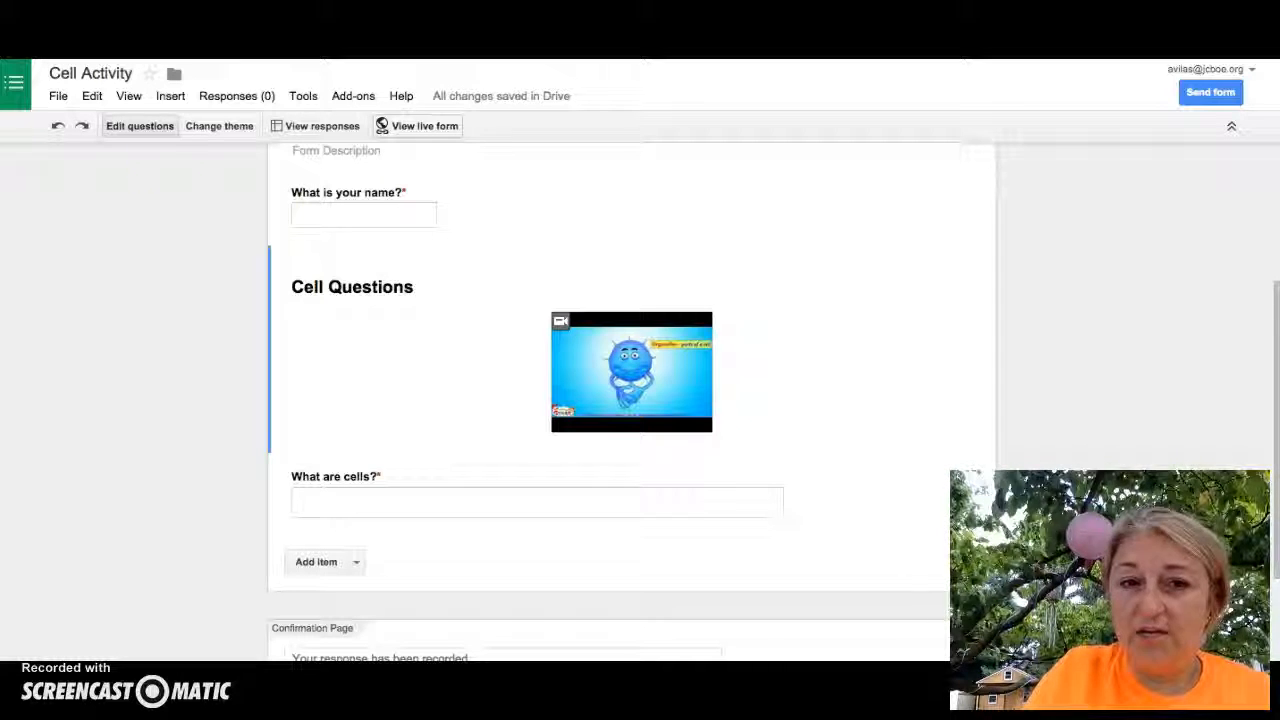
{"action": "left_click", "coordinate": [306, 130]}
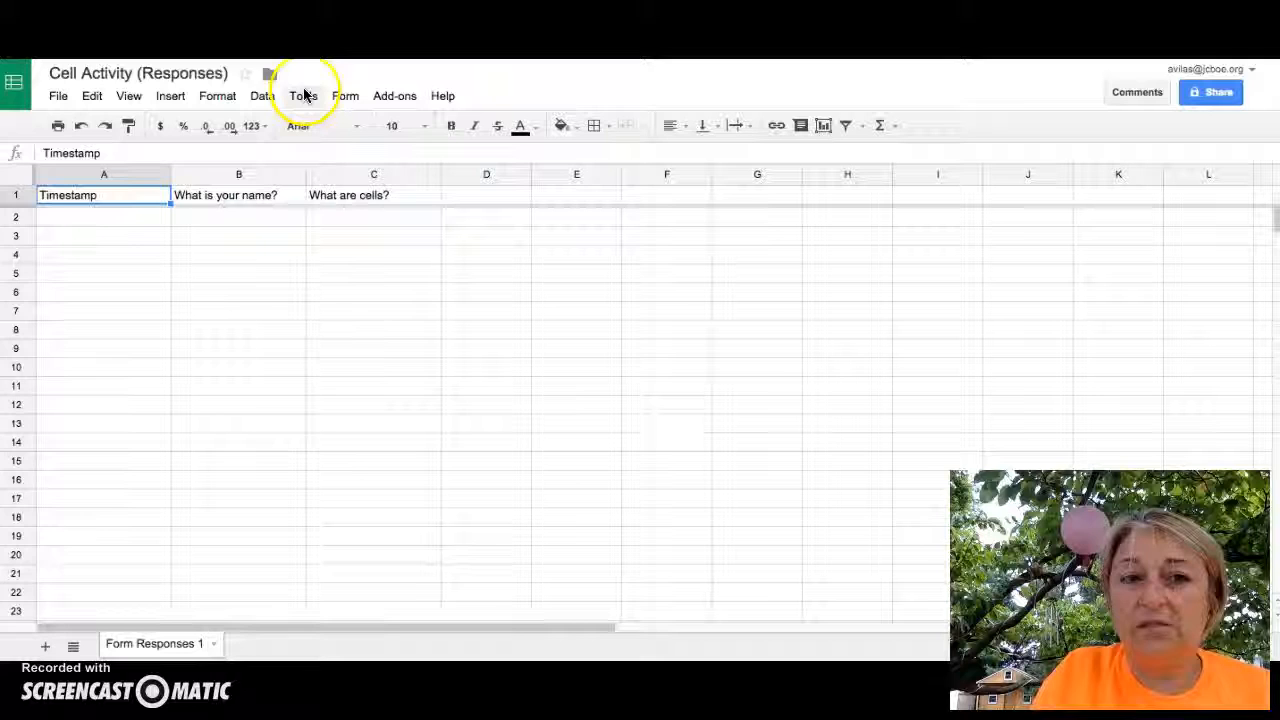
{"action": "left_click", "coordinate": [290, 27]}
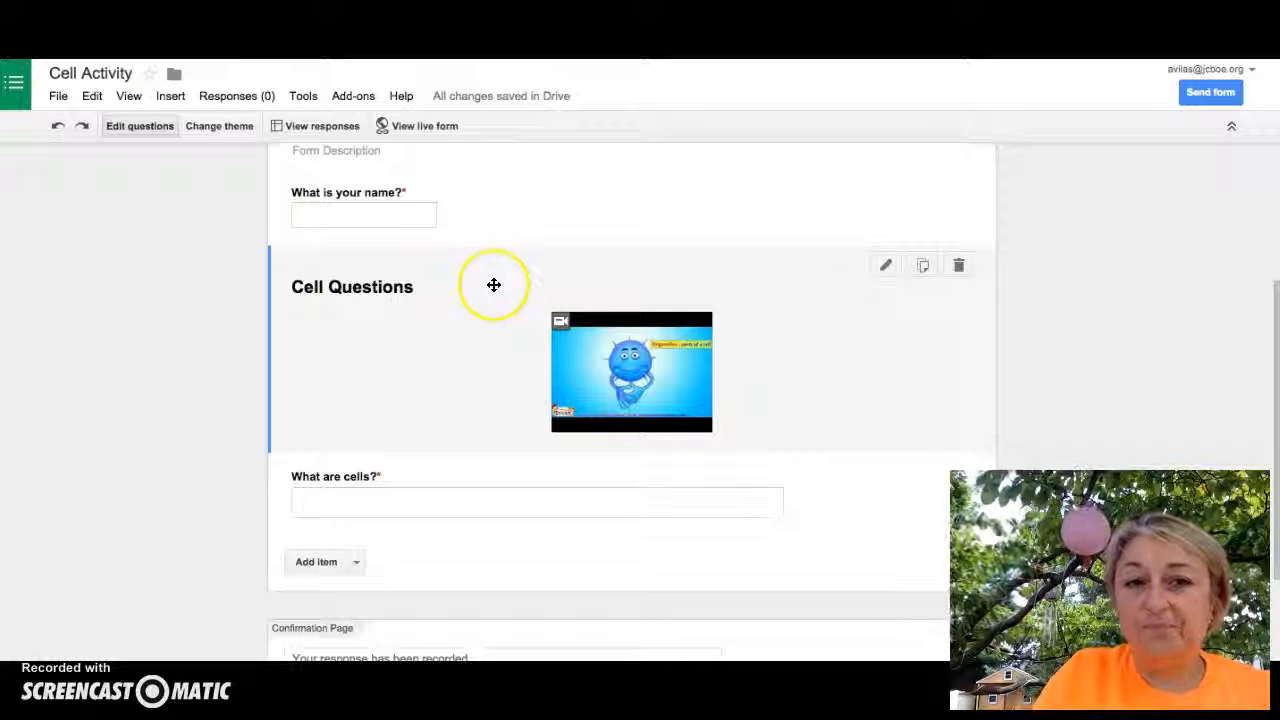
{"action": "scroll", "coordinate": [492, 286], "scroll_direction": "up", "scroll_amount": 3}
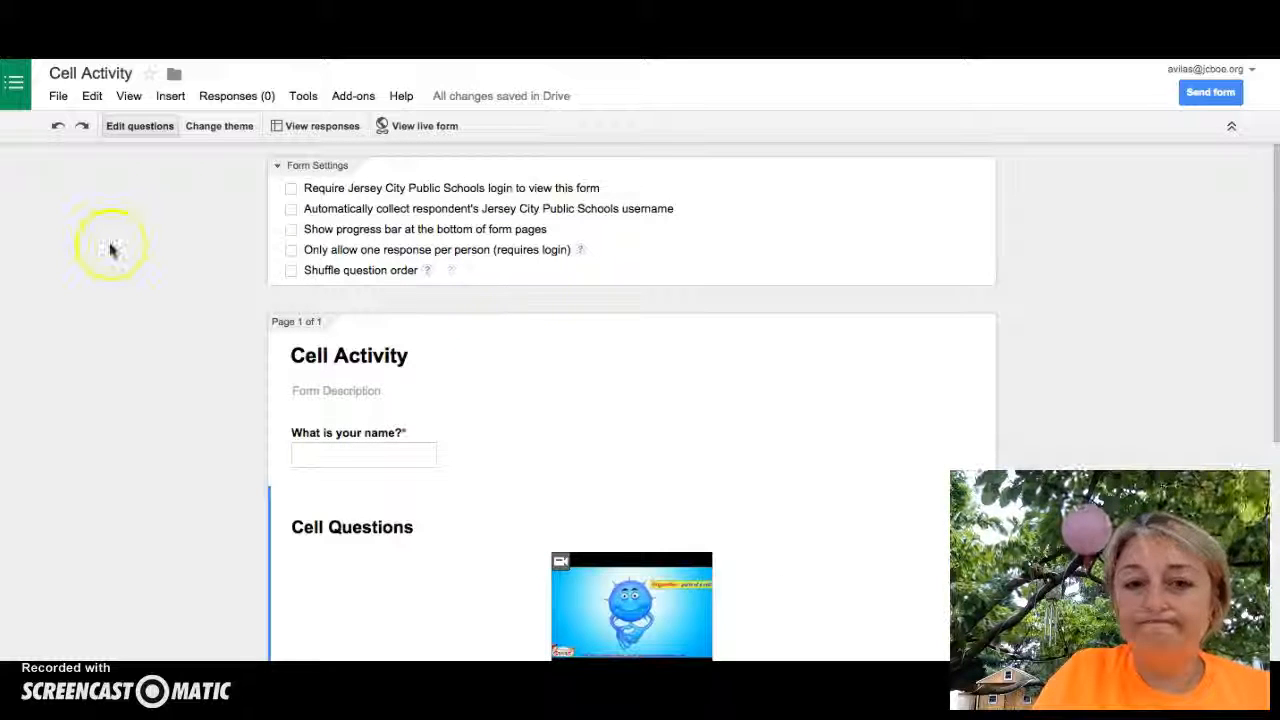